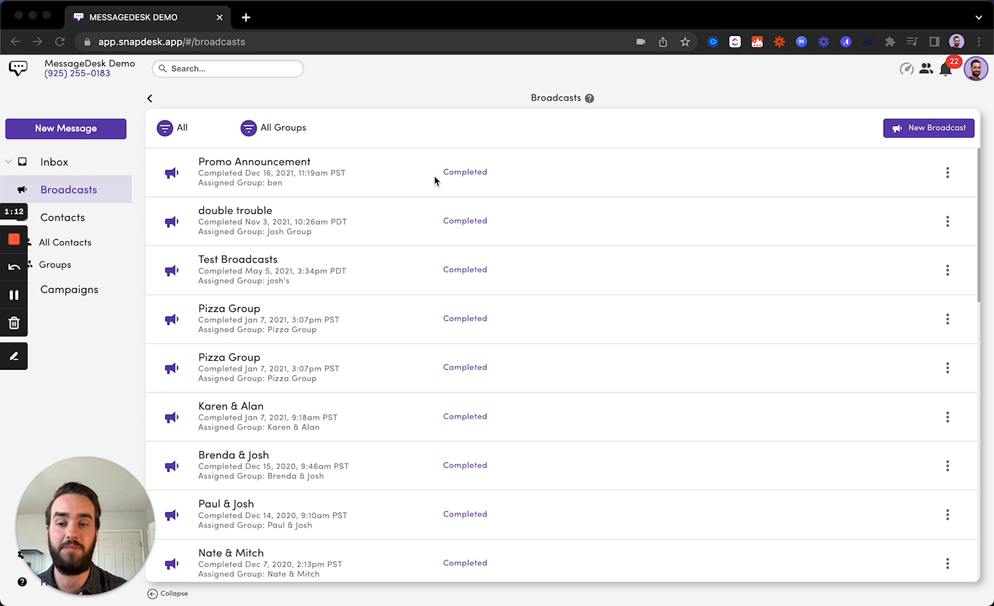
{"action": "left_click", "coordinate": [72, 165]}
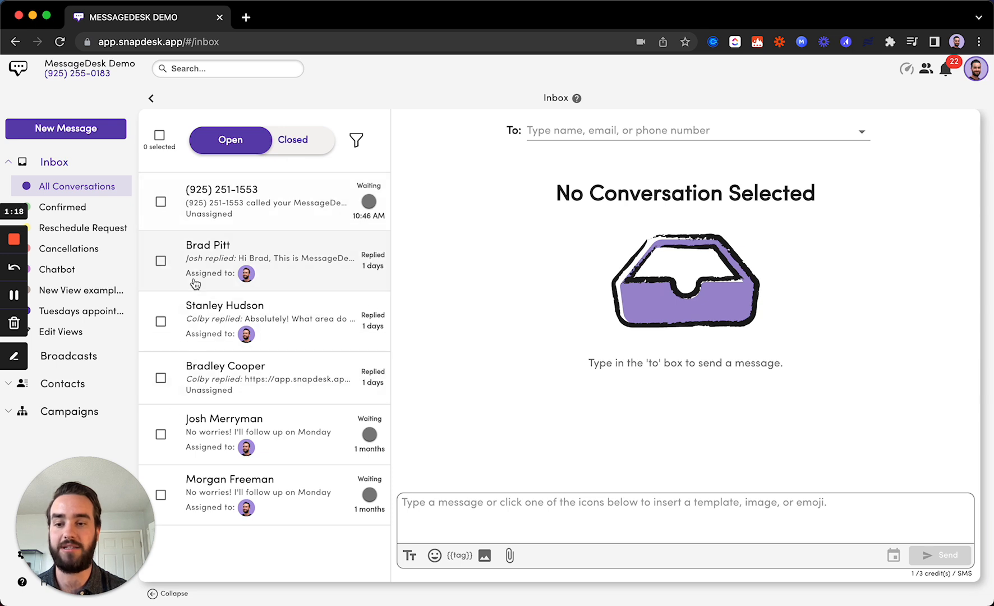
{"action": "left_click", "coordinate": [98, 357]}
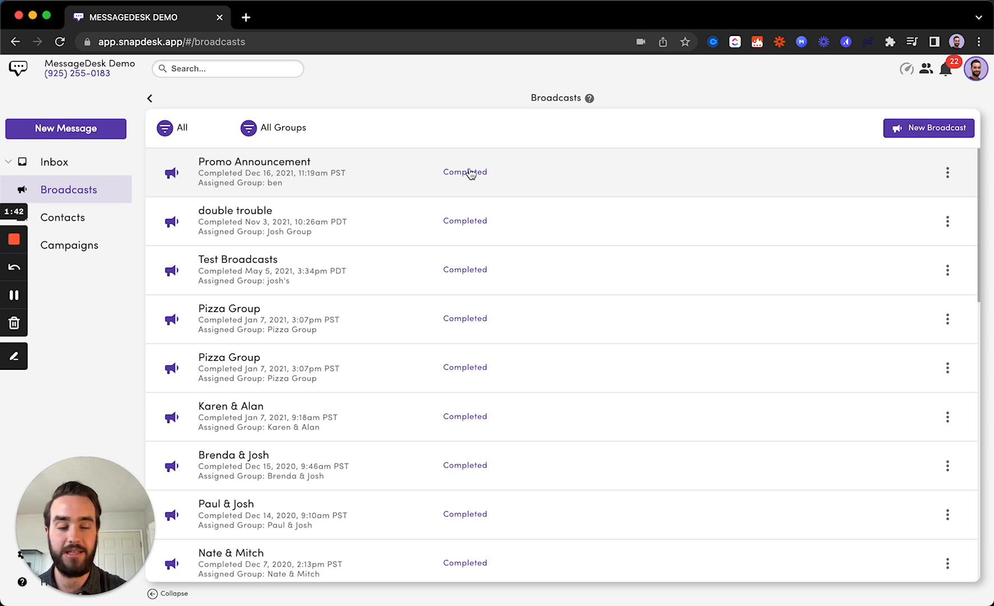
{"action": "left_click", "coordinate": [949, 130]}
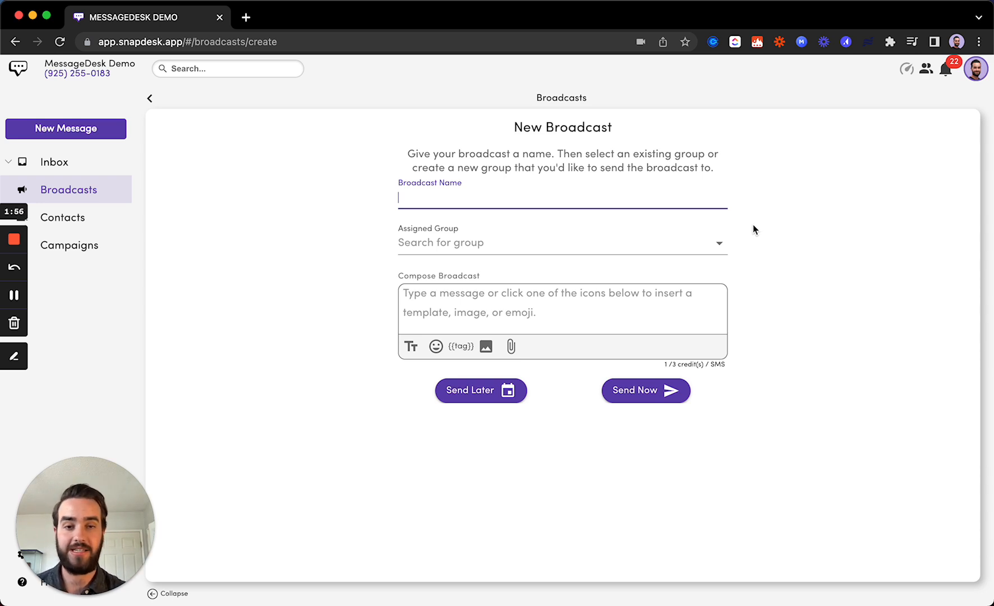
{"action": "left_click", "coordinate": [152, 98]}
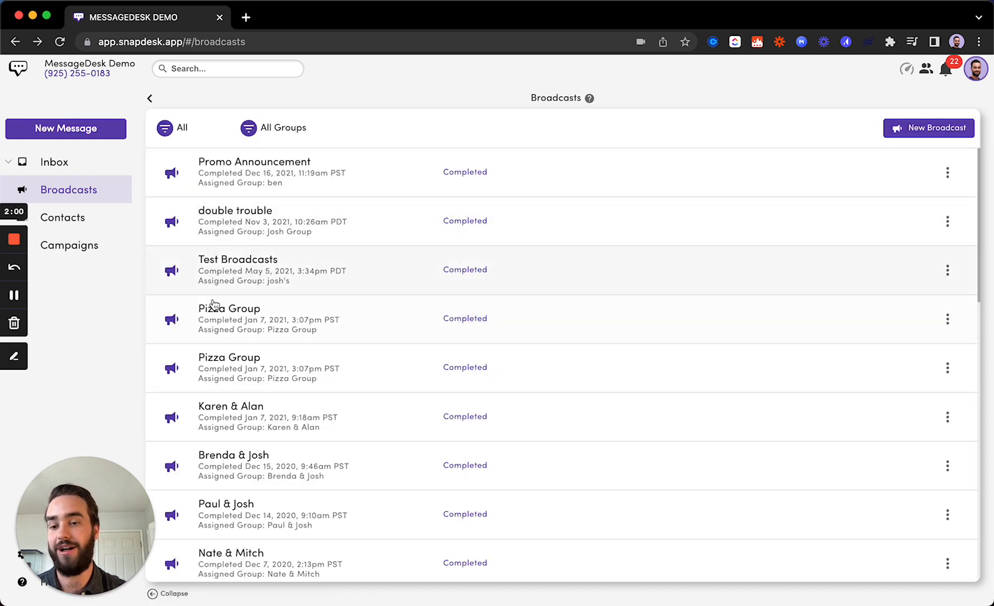
{"action": "scroll", "coordinate": [227, 301], "scroll_direction": "down", "scroll_amount": 1}
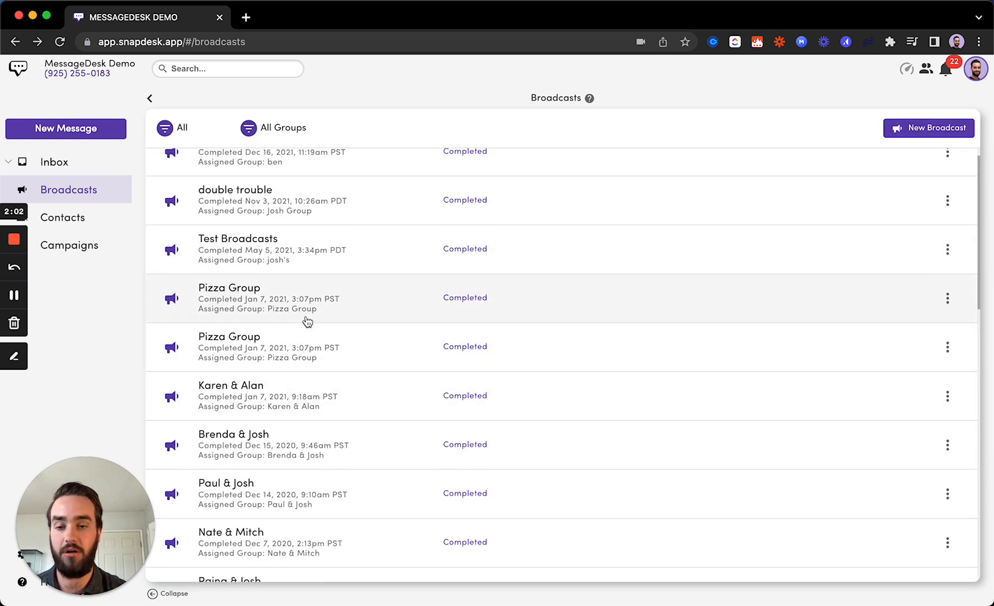
{"action": "scroll", "coordinate": [314, 303], "scroll_direction": "up", "scroll_amount": 1}
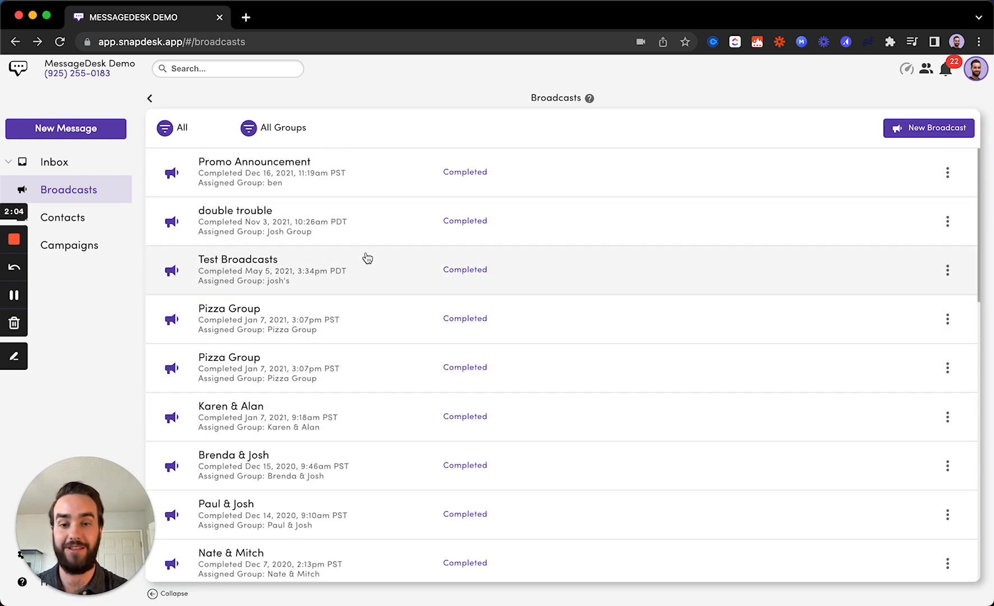
Begin a broadcast named 'Weekly Promotion', then leave it to view the All Contacts list.
{"action": "left_click", "coordinate": [927, 133]}
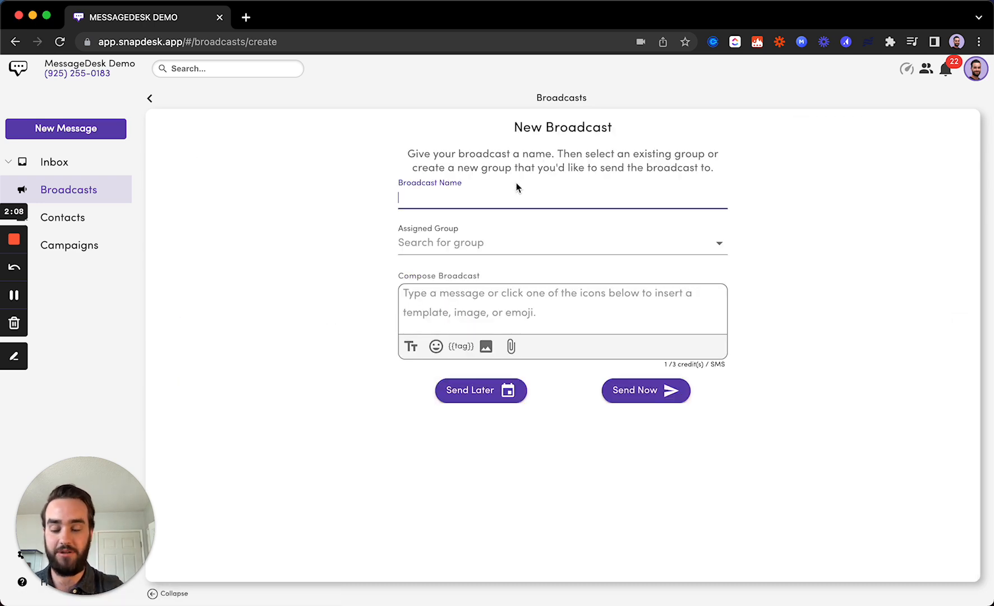
{"action": "type", "text": "We"}
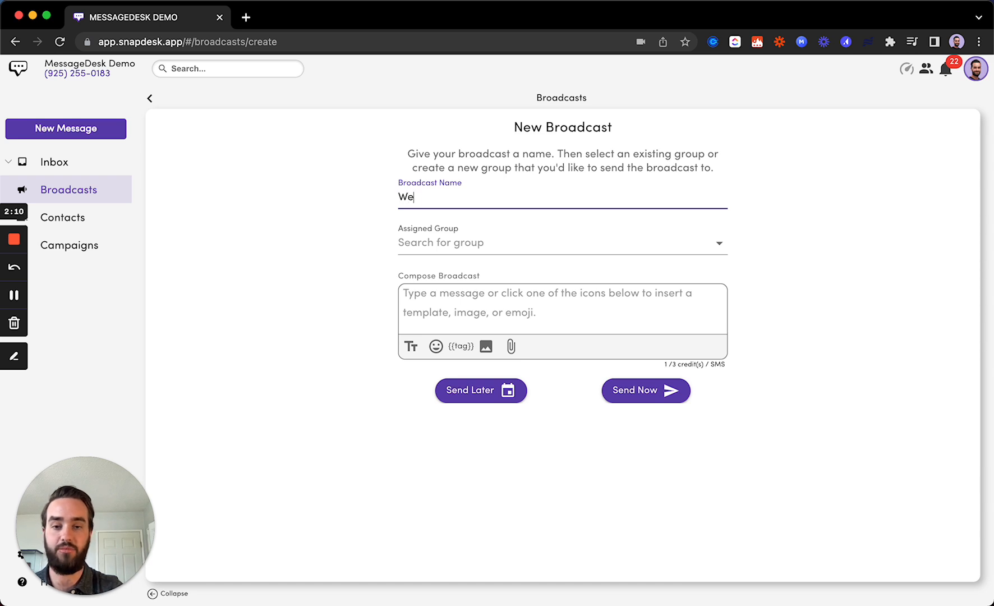
{"action": "type", "text": "ekly Promotion"}
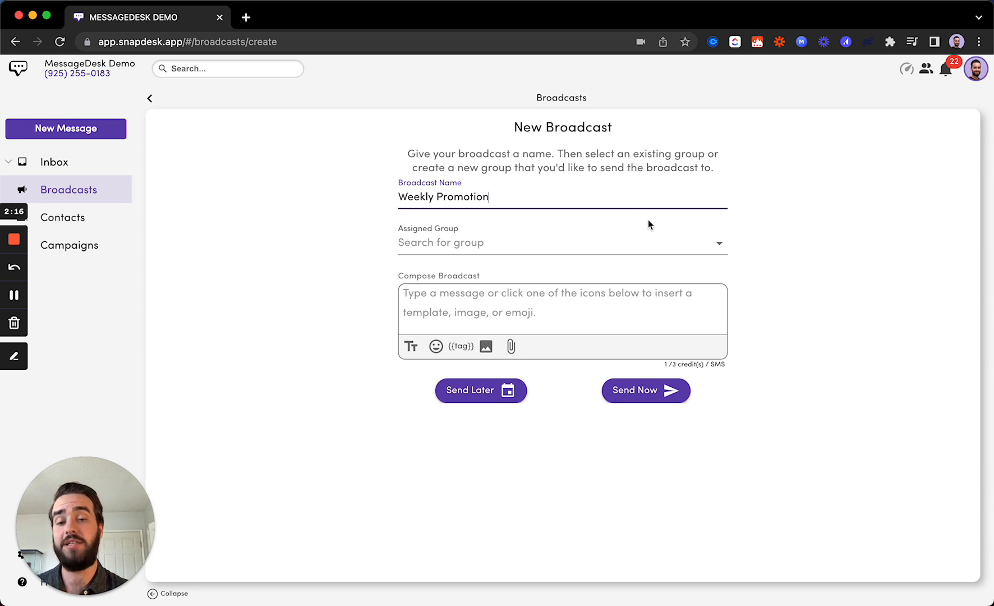
{"action": "double_click", "coordinate": [777, 227]}
{"action": "left_click", "coordinate": [777, 227]}
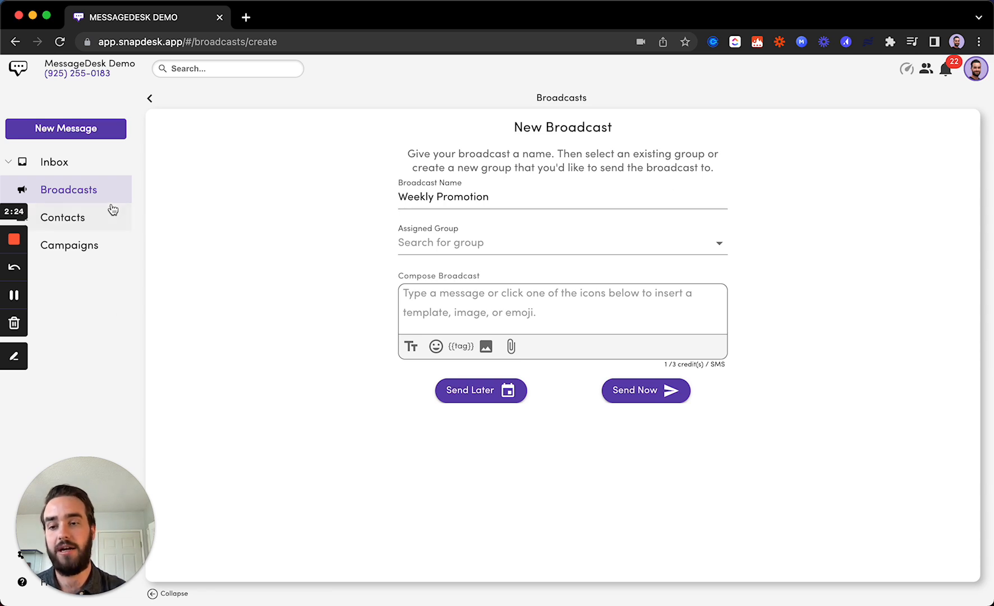
{"action": "left_click", "coordinate": [94, 217]}
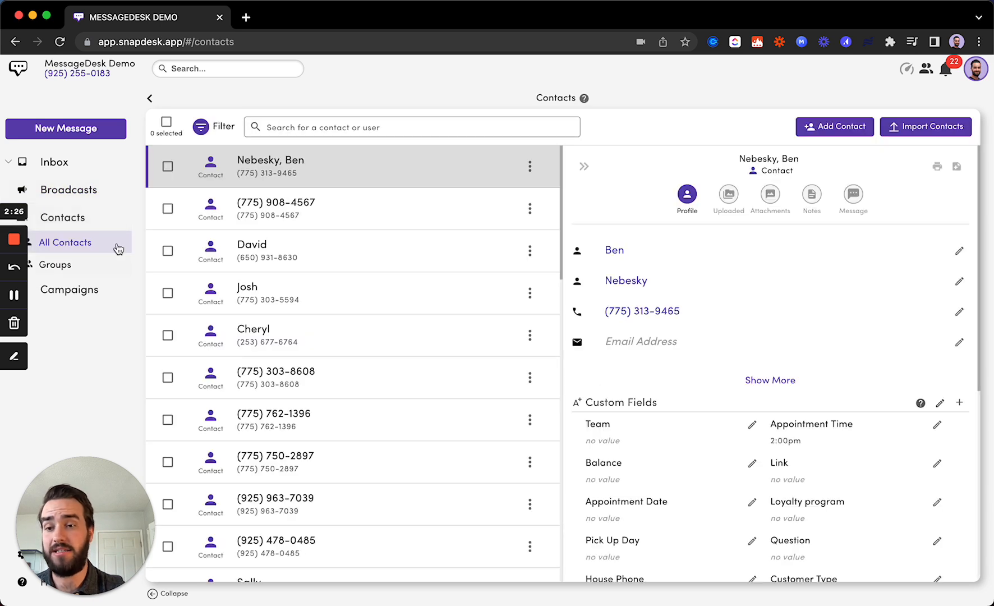
View the contact groups and bring up the Create a New Group page.
{"action": "left_click", "coordinate": [59, 271]}
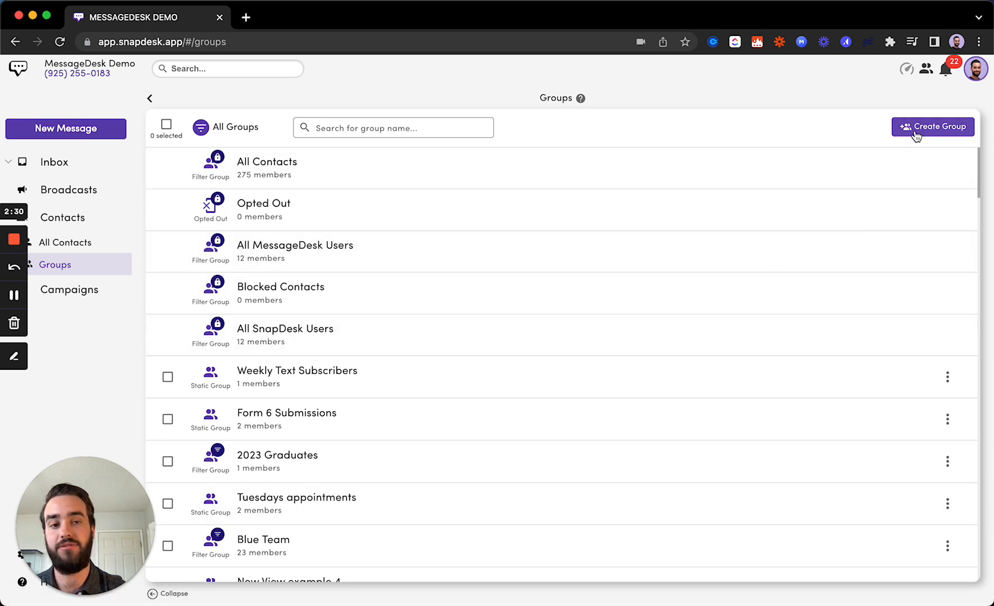
{"action": "left_click", "coordinate": [914, 134]}
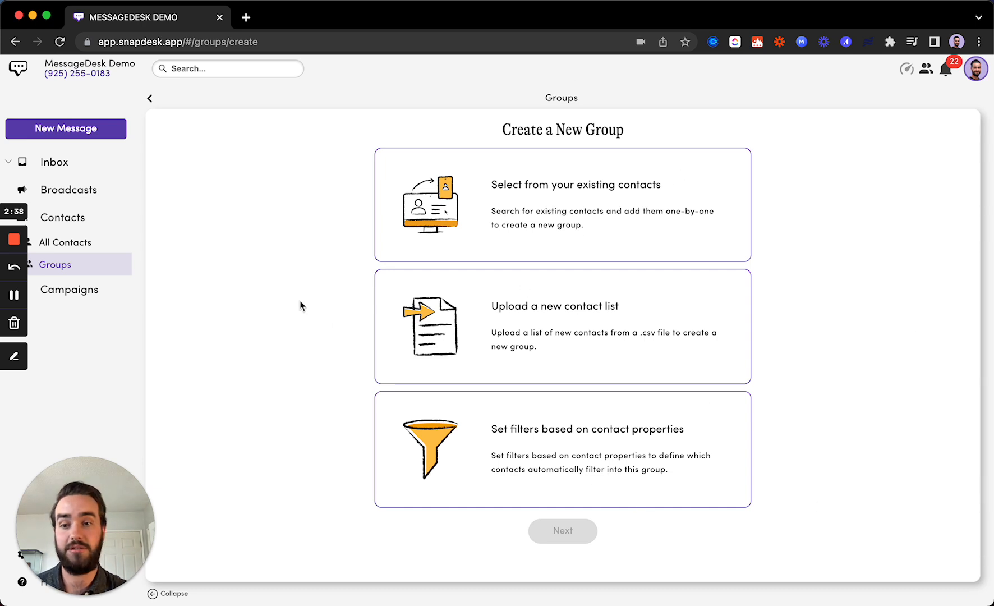
Create a new broadcast named 'Weekly Promo' assigned to the Weekly Text Subscribers group.
{"action": "left_click", "coordinate": [90, 195]}
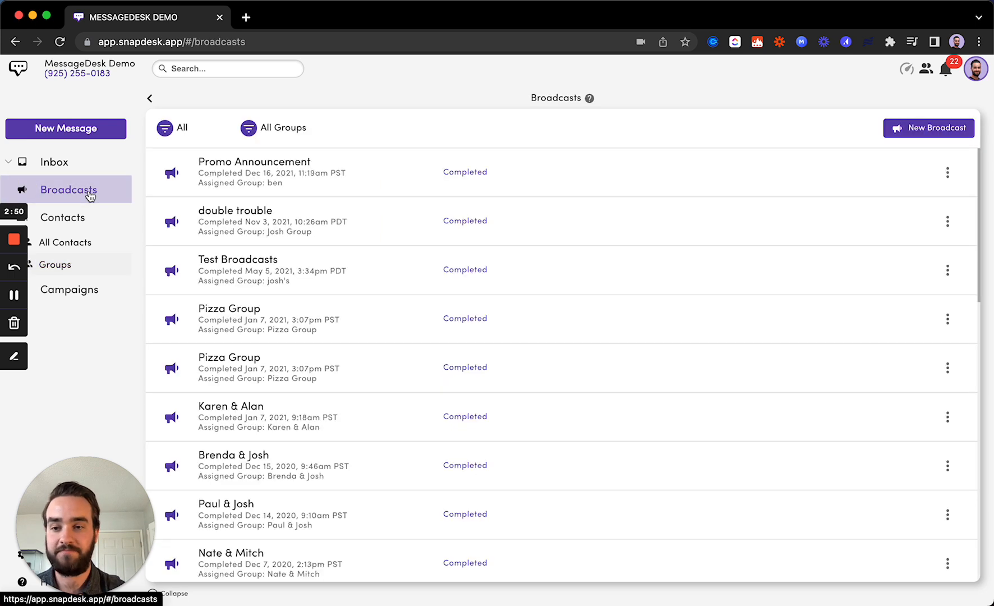
{"action": "left_click", "coordinate": [928, 127]}
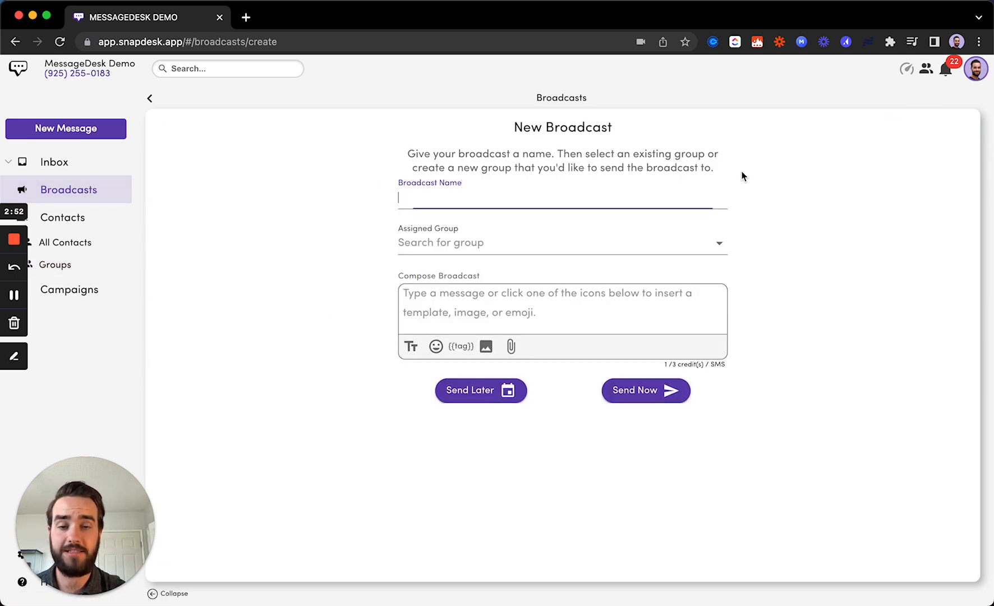
{"action": "type", "text": "Weekl"}
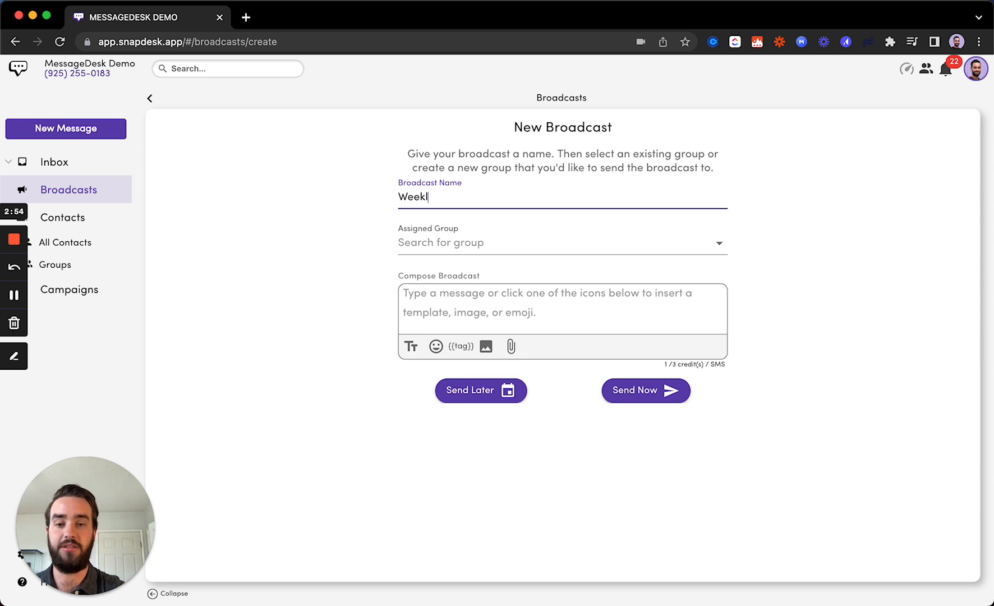
{"action": "type", "text": "y Promo"}
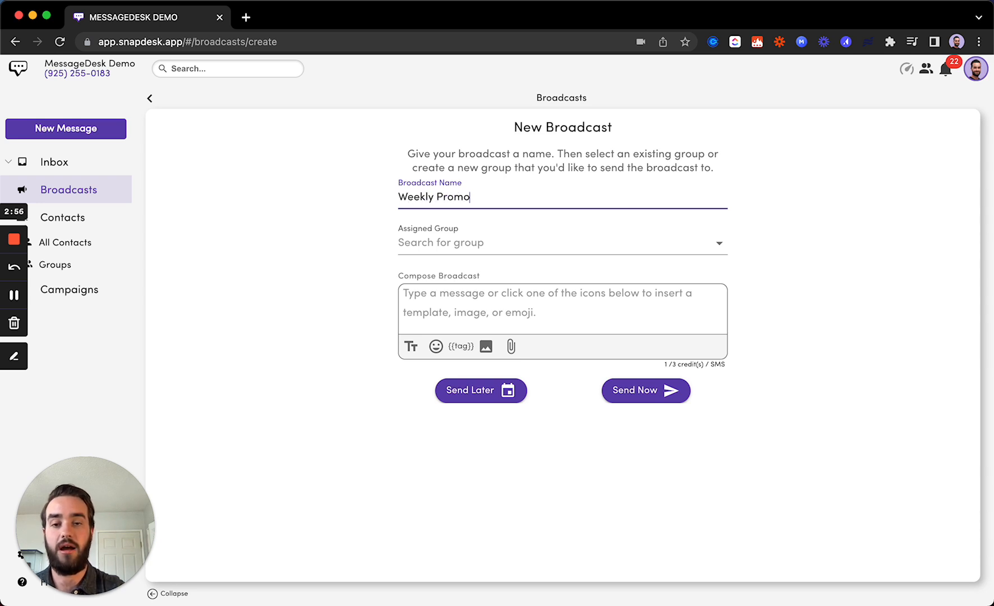
{"action": "left_click", "coordinate": [490, 241]}
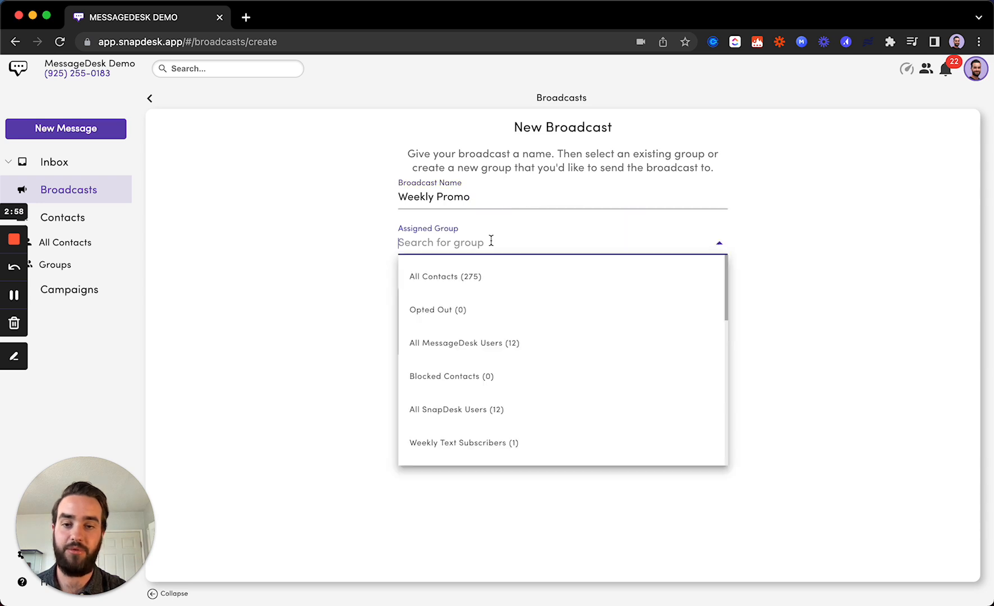
{"action": "type", "text": "Week"}
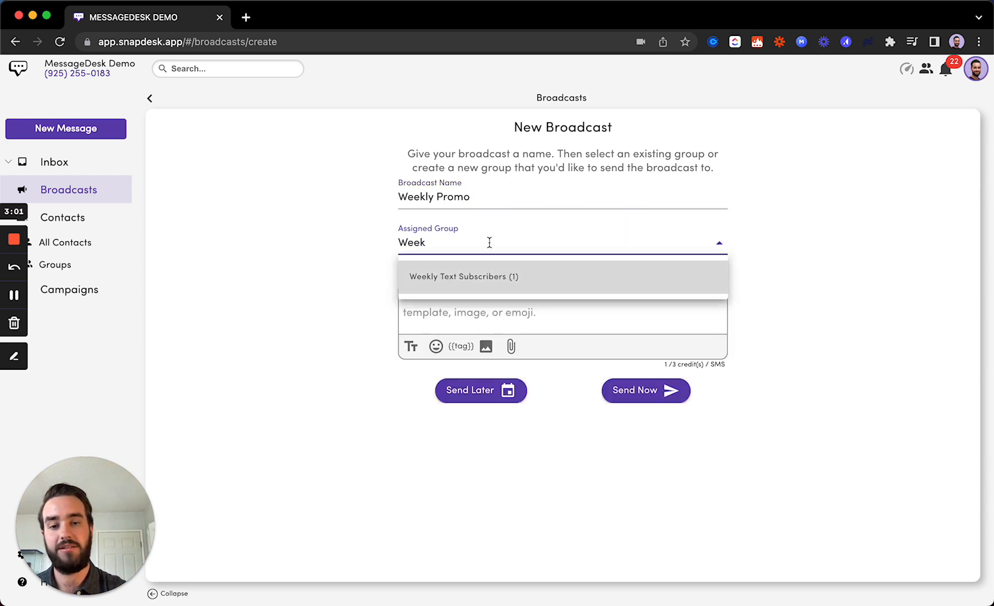
{"action": "left_click", "coordinate": [501, 277]}
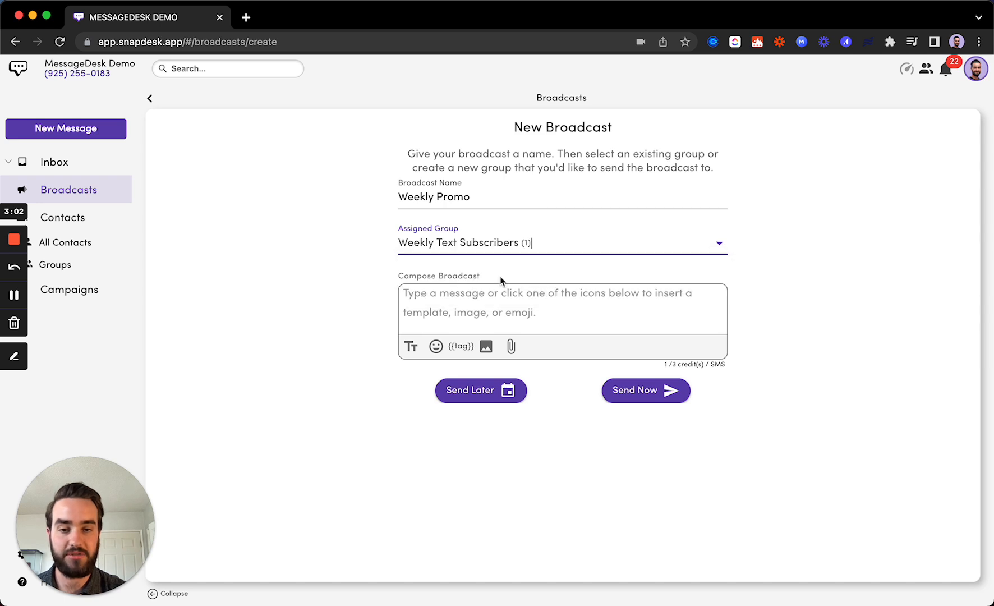
{"action": "left_click", "coordinate": [490, 296]}
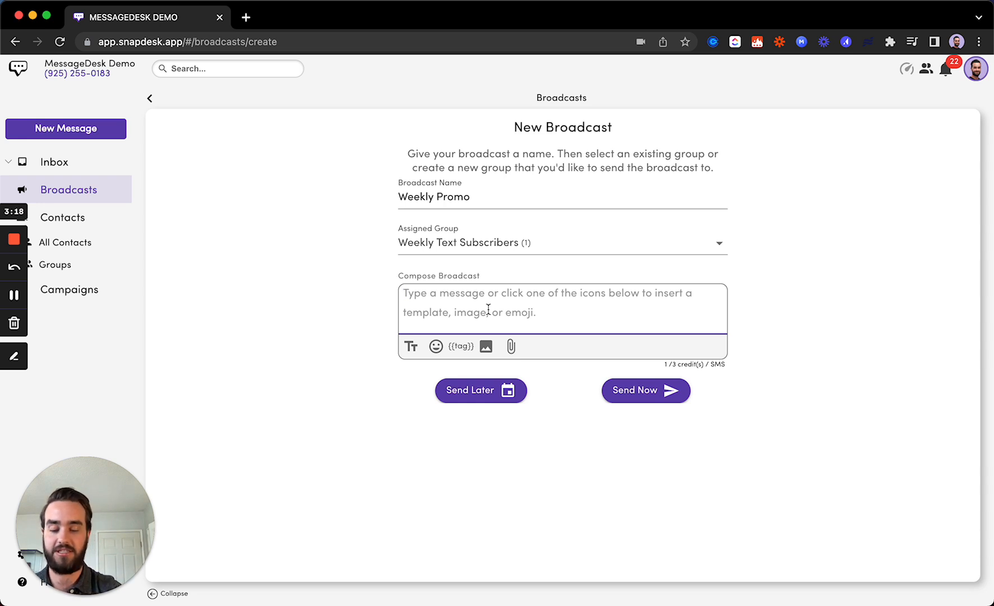
Write the greeting 'Hey {{ FirstName }},' with the first-name contact tag and start a new line.
{"action": "type", "text": "Hey"}
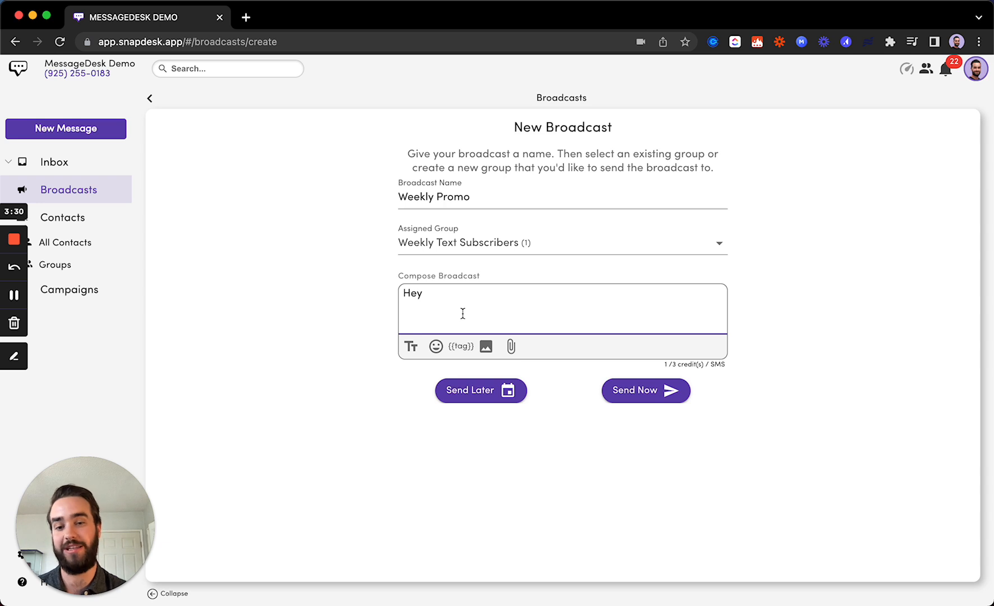
{"action": "left_click", "coordinate": [459, 348]}
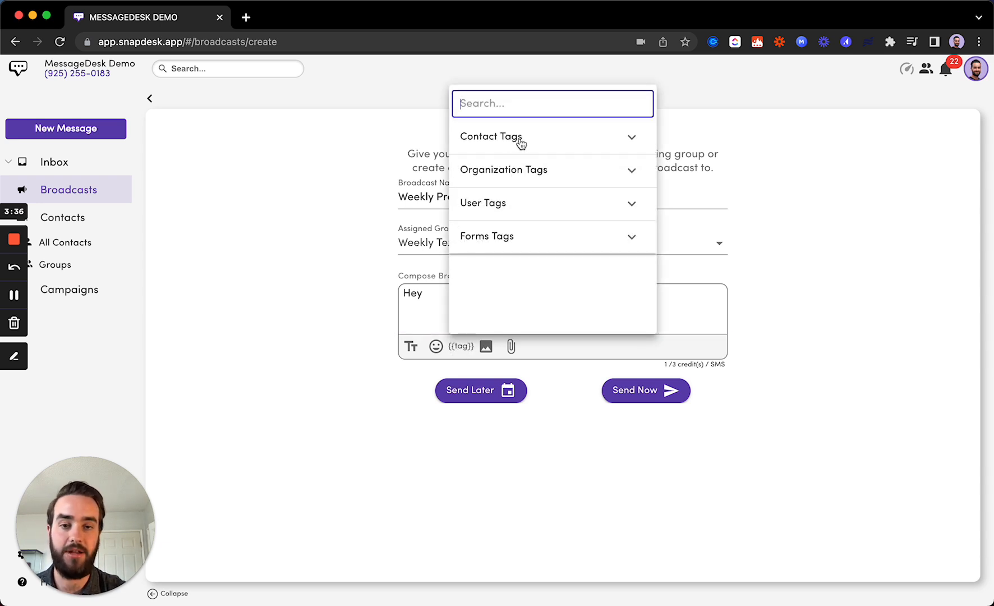
{"action": "left_click", "coordinate": [479, 143]}
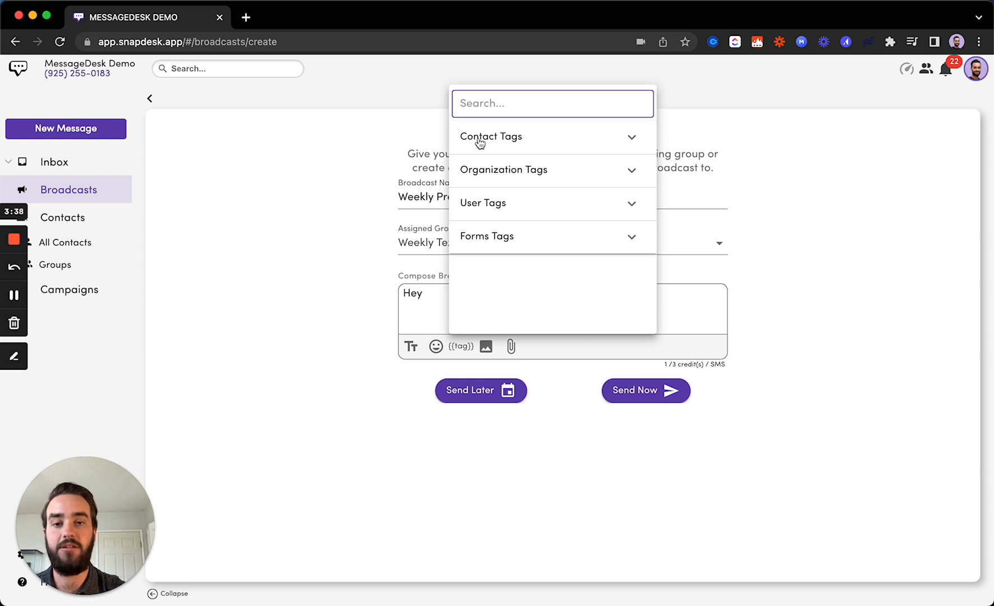
{"action": "left_click", "coordinate": [533, 142]}
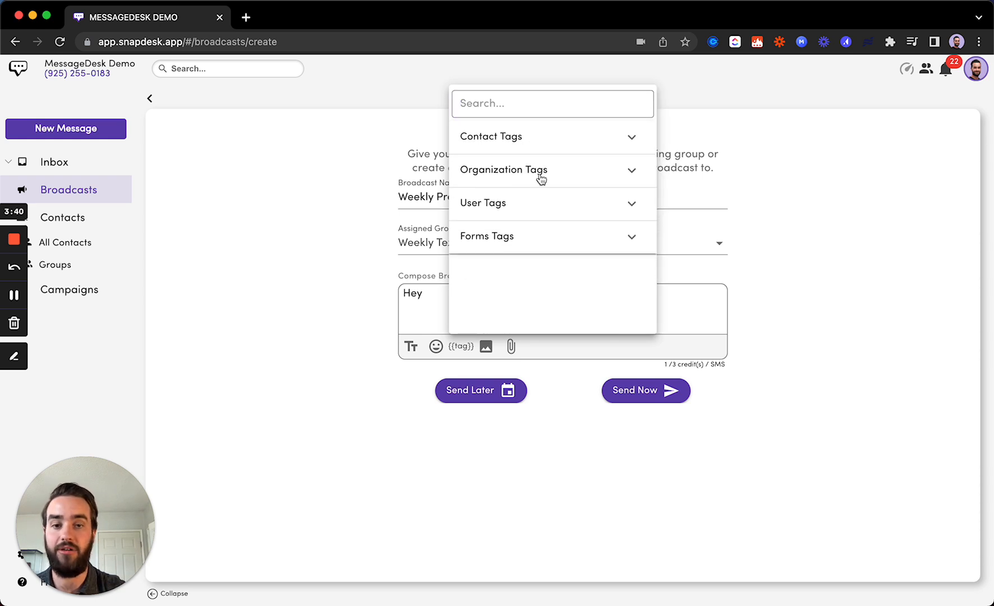
{"action": "left_click", "coordinate": [541, 176]}
{"action": "left_click", "coordinate": [543, 177]}
{"action": "left_click", "coordinate": [534, 145]}
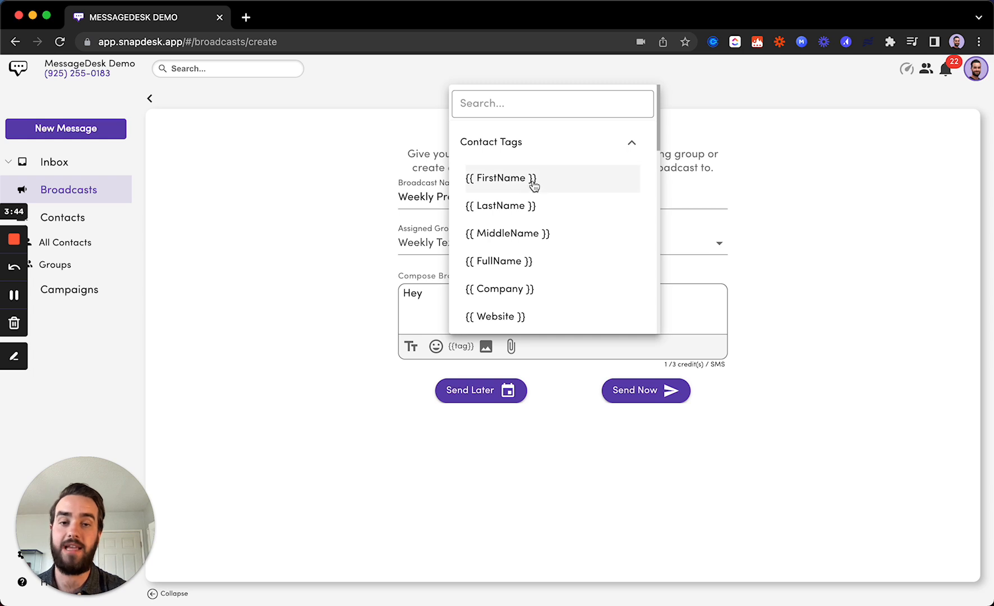
{"action": "left_click", "coordinate": [590, 186]}
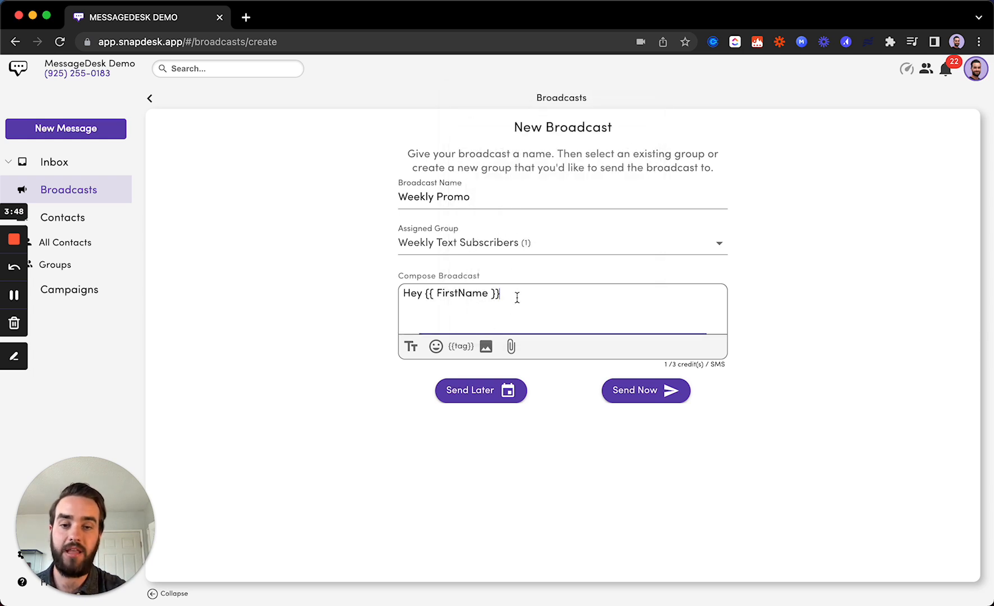
{"action": "type", "text": ","}
{"action": "key", "text": "Return"}
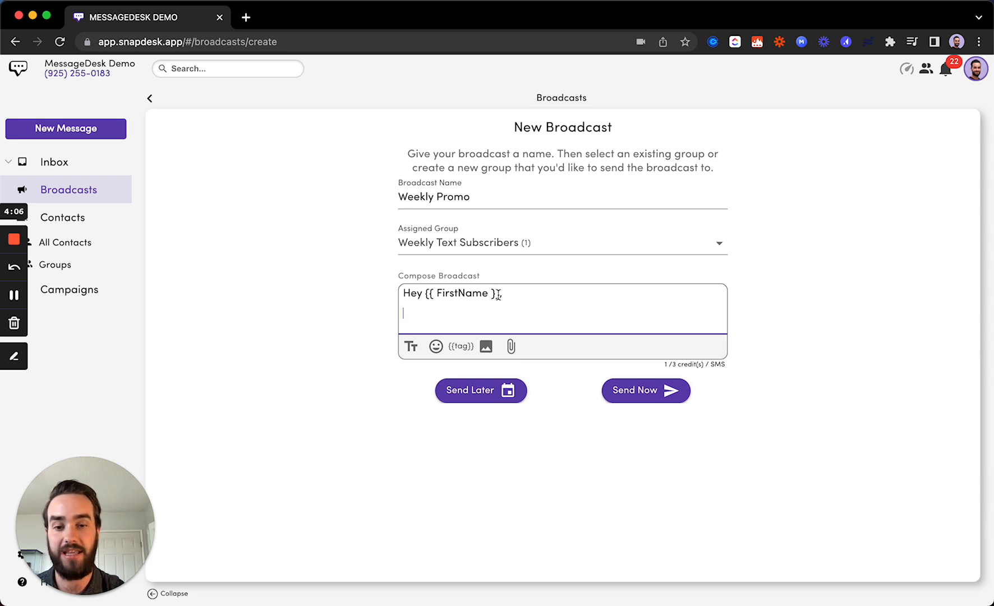
Type 'Look out for our deals this month' on the line below the greeting.
{"action": "left_click_drag", "start_coordinate": [497, 295], "coordinate": [423, 295]}
{"action": "left_click", "coordinate": [425, 317]}
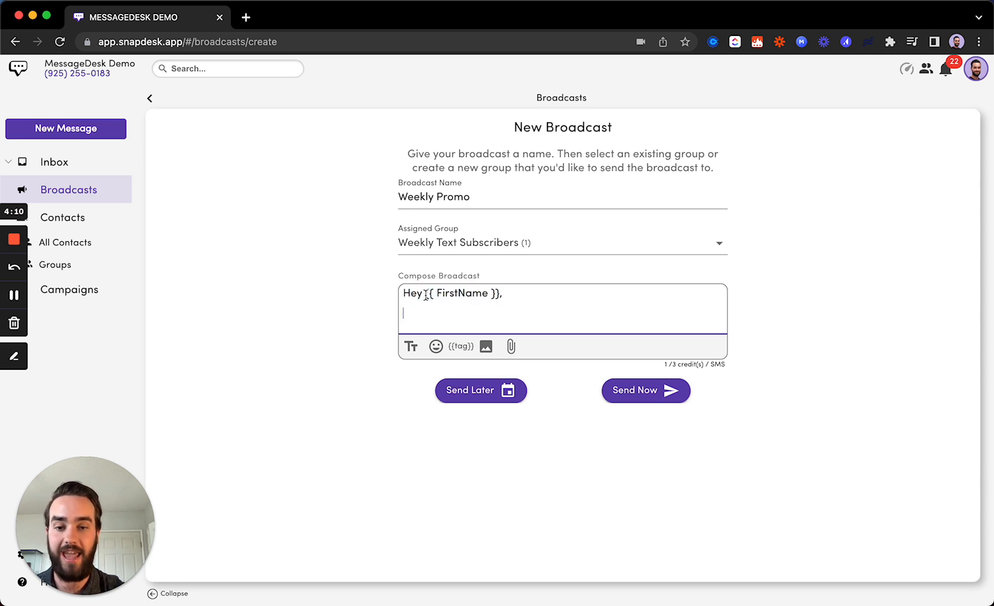
{"action": "left_click_drag", "start_coordinate": [425, 295], "coordinate": [498, 293]}
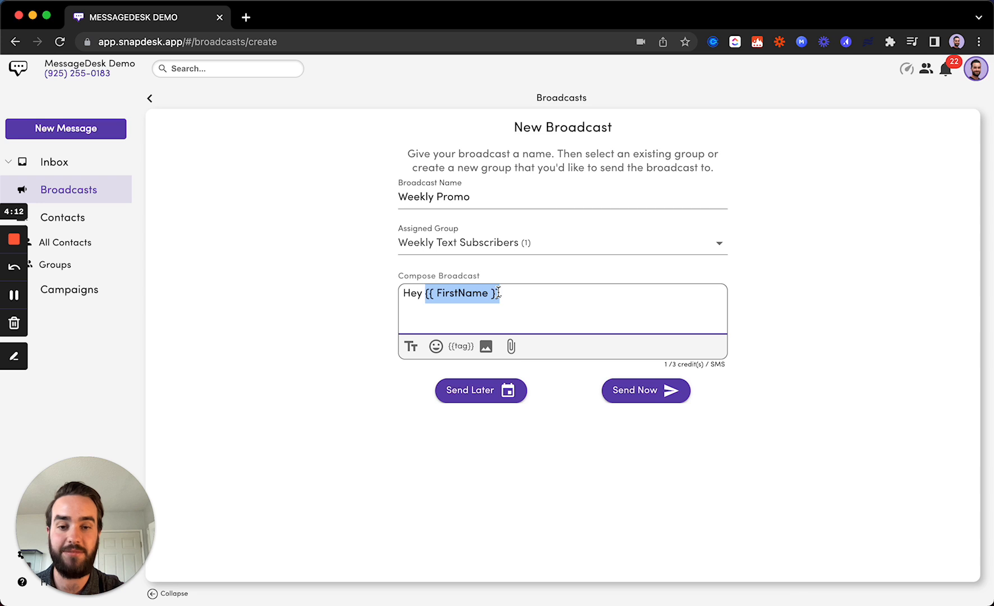
{"action": "left_click", "coordinate": [431, 309]}
{"action": "left_click_drag", "start_coordinate": [425, 294], "coordinate": [498, 292]}
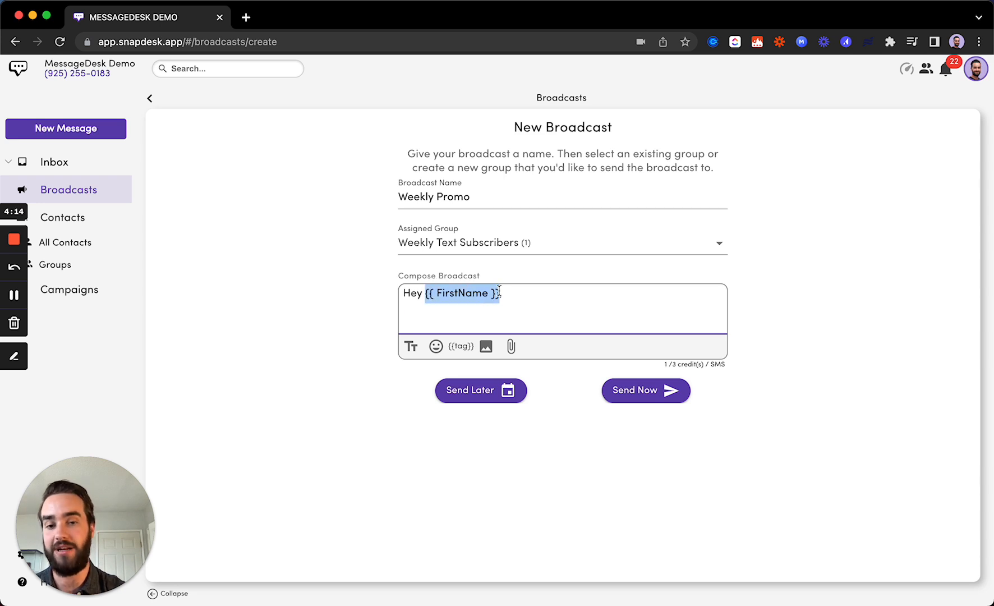
{"action": "left_click", "coordinate": [495, 312]}
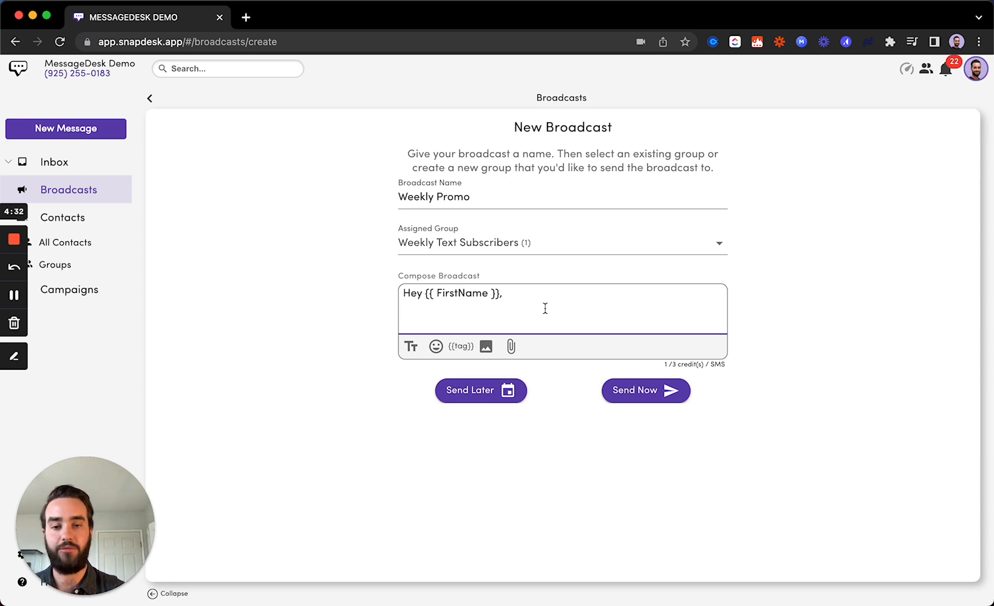
{"action": "type", "text": "L"}
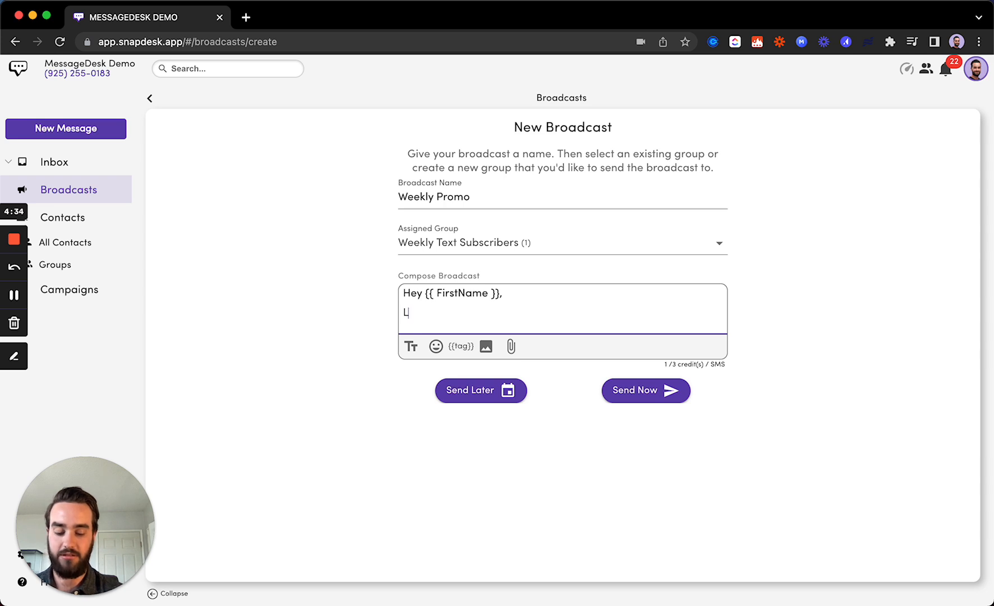
{"action": "type", "text": "ook out f"}
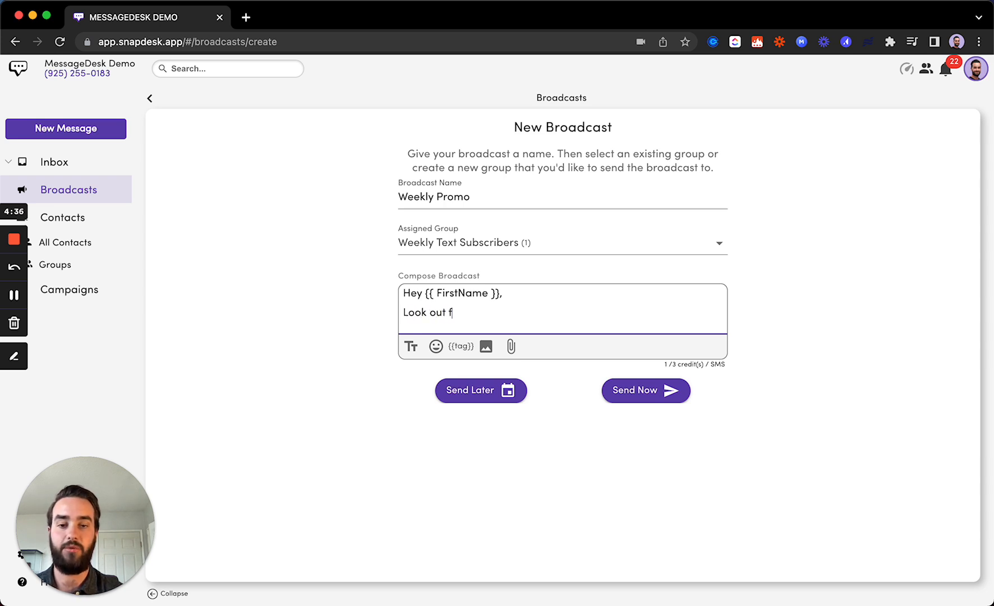
{"action": "type", "text": "or our deals "}
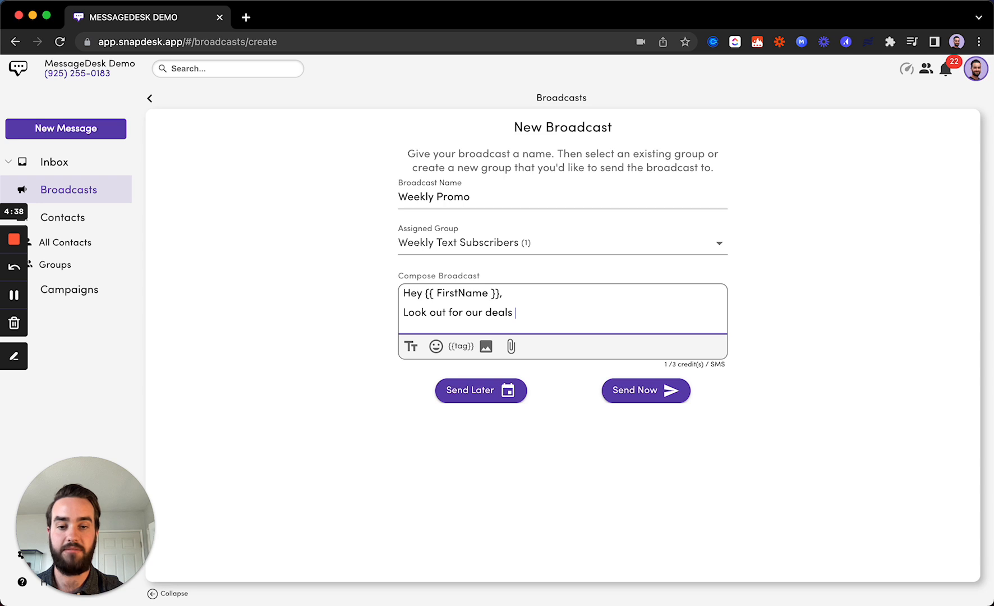
{"action": "type", "text": "this month!"}
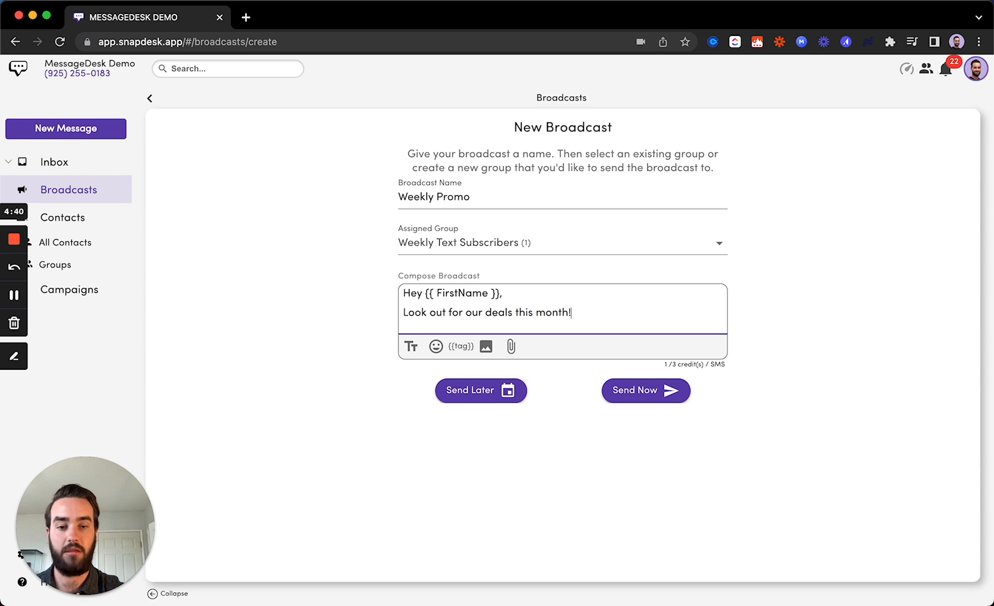
Schedule a Send Once delivery for May 10, 2022 at 2:28 PM PDT.
{"action": "left_click", "coordinate": [507, 391]}
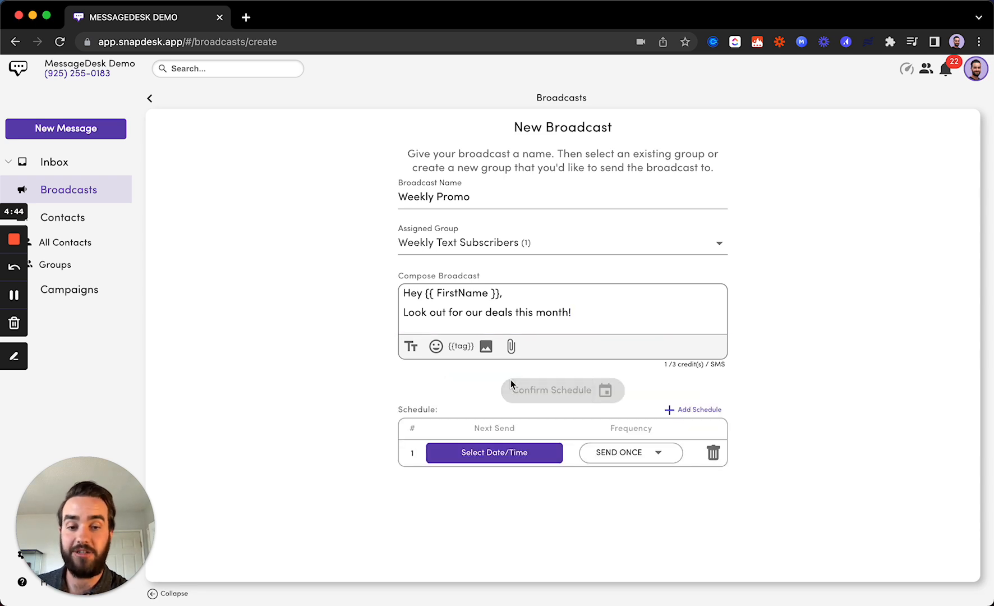
{"action": "left_click", "coordinate": [617, 455]}
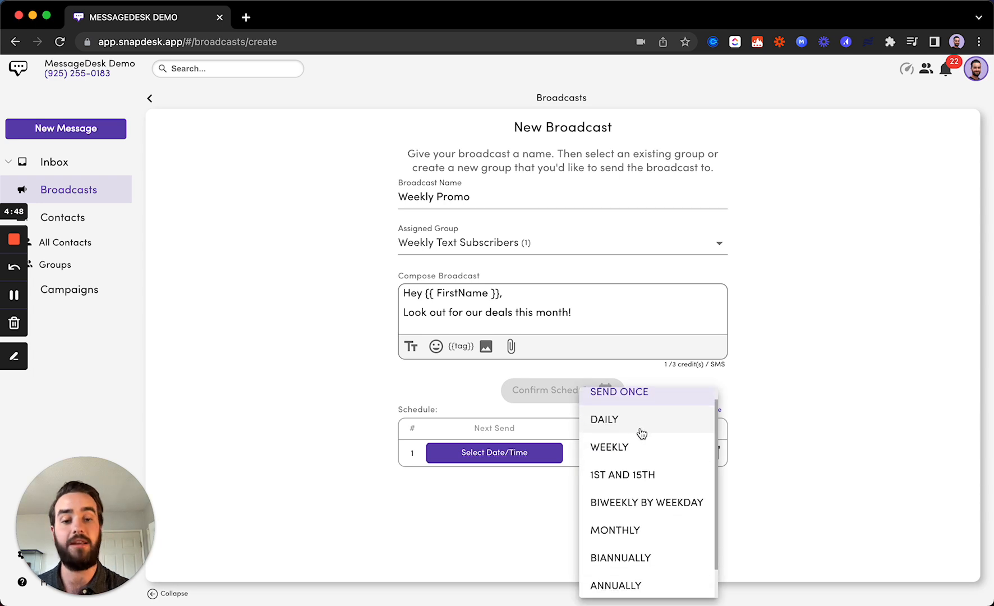
{"action": "scroll", "coordinate": [638, 445], "scroll_direction": "down", "scroll_amount": 1}
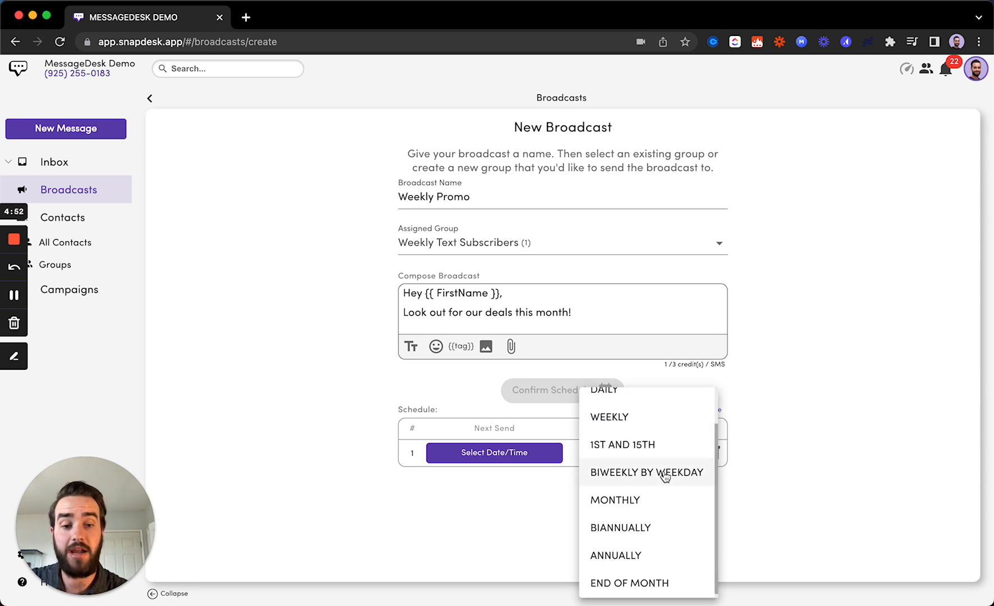
{"action": "left_click", "coordinate": [536, 487]}
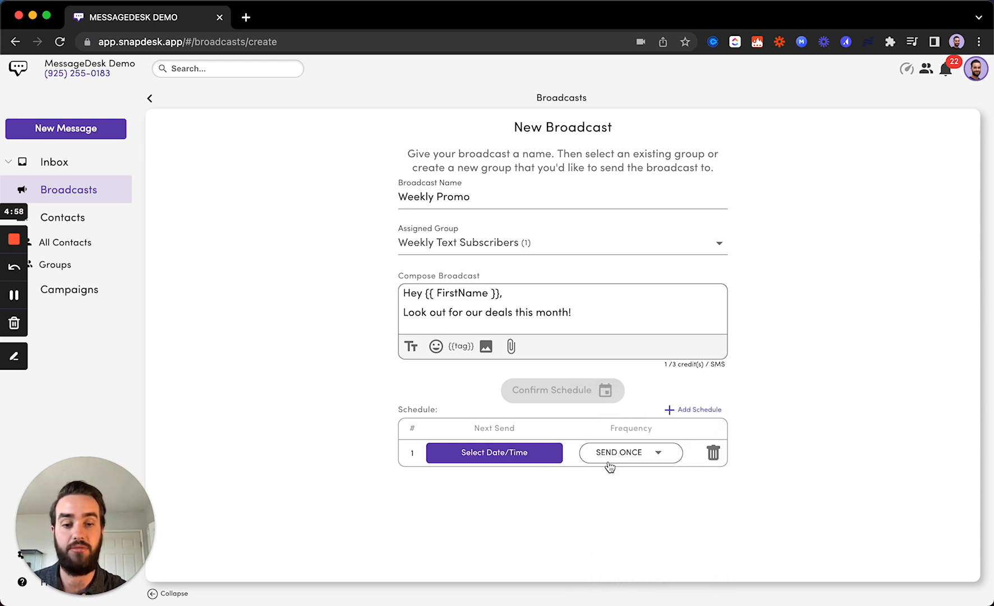
{"action": "left_click", "coordinate": [505, 457]}
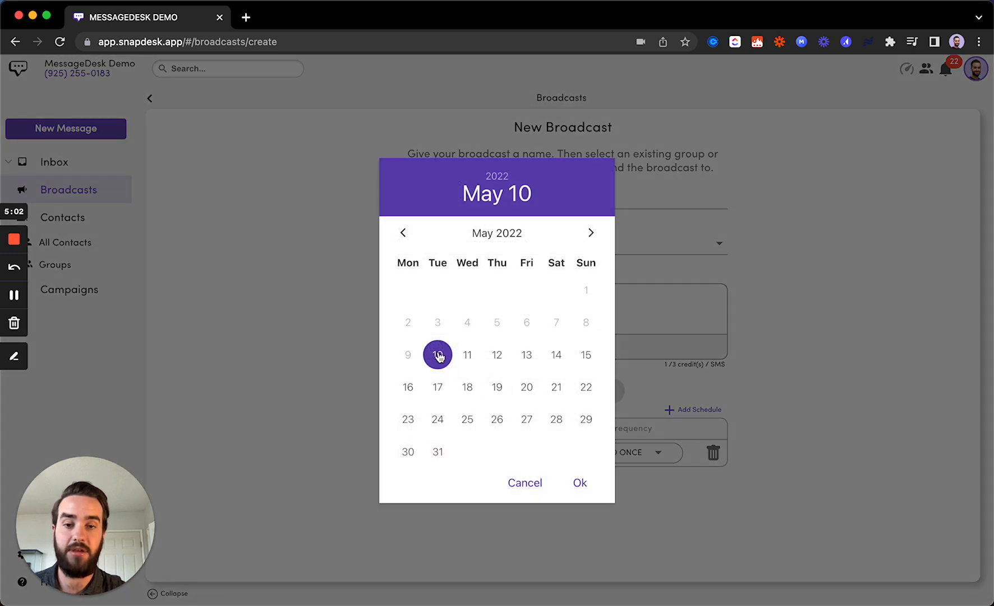
{"action": "left_click", "coordinate": [581, 483]}
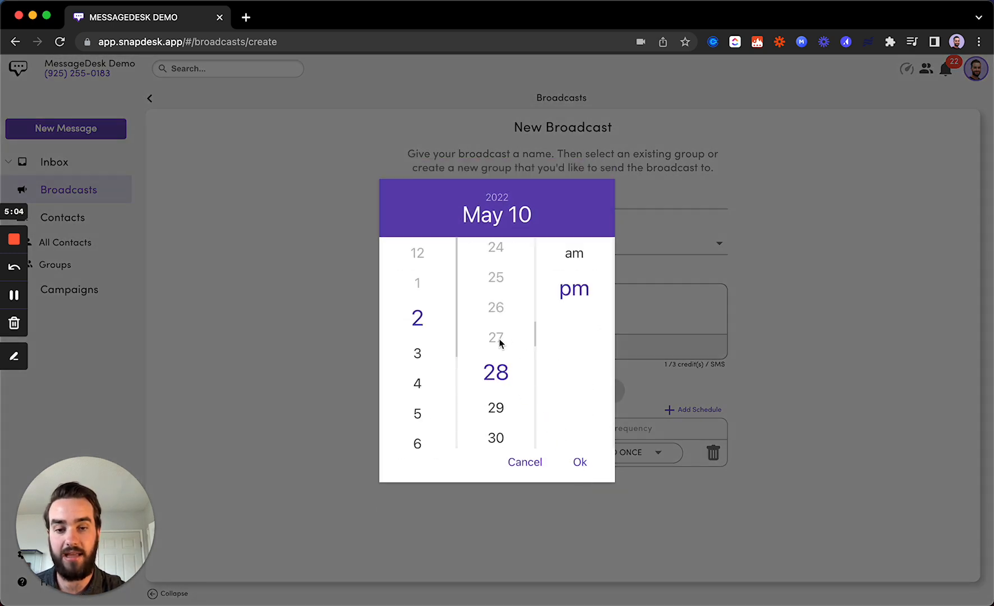
{"action": "left_click", "coordinate": [580, 462]}
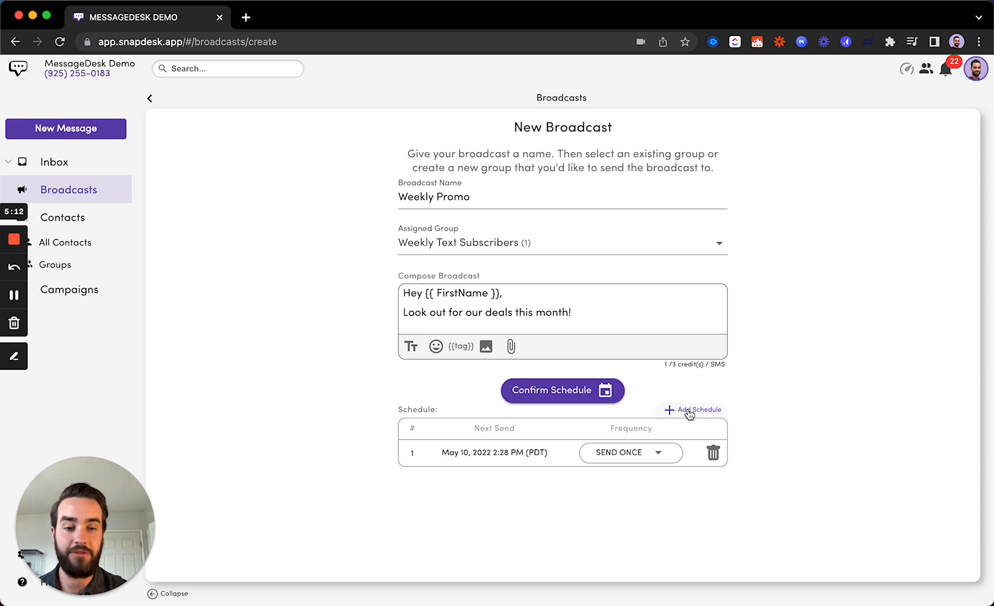
Add extra send-time rows to the schedule, leaving the frequency unchanged.
{"action": "left_click", "coordinate": [691, 412]}
{"action": "left_click", "coordinate": [657, 452]}
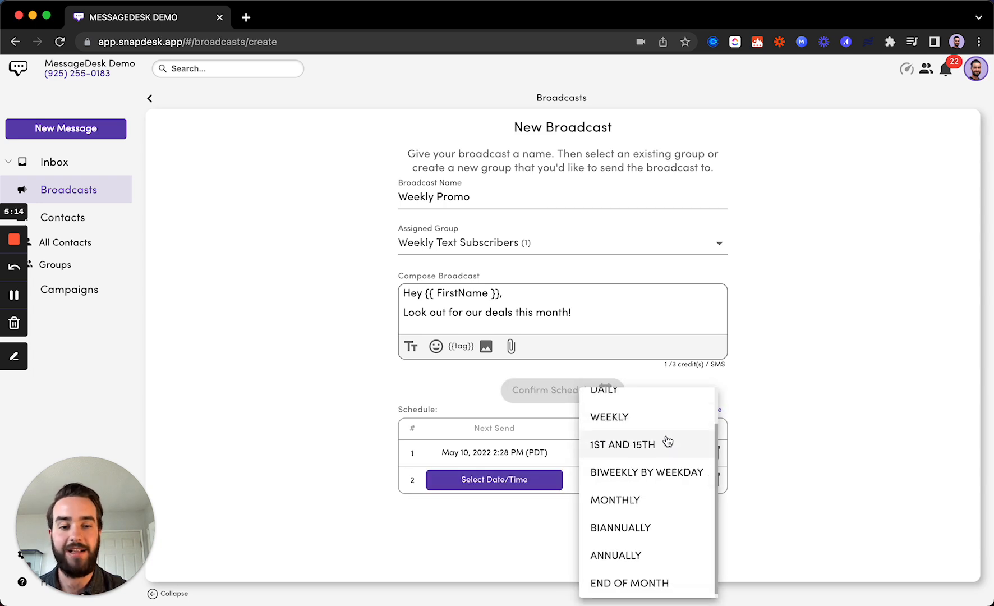
{"action": "scroll", "coordinate": [655, 449], "scroll_direction": "up", "scroll_amount": 1}
{"action": "scroll", "coordinate": [656, 440], "scroll_direction": "down", "scroll_amount": 1}
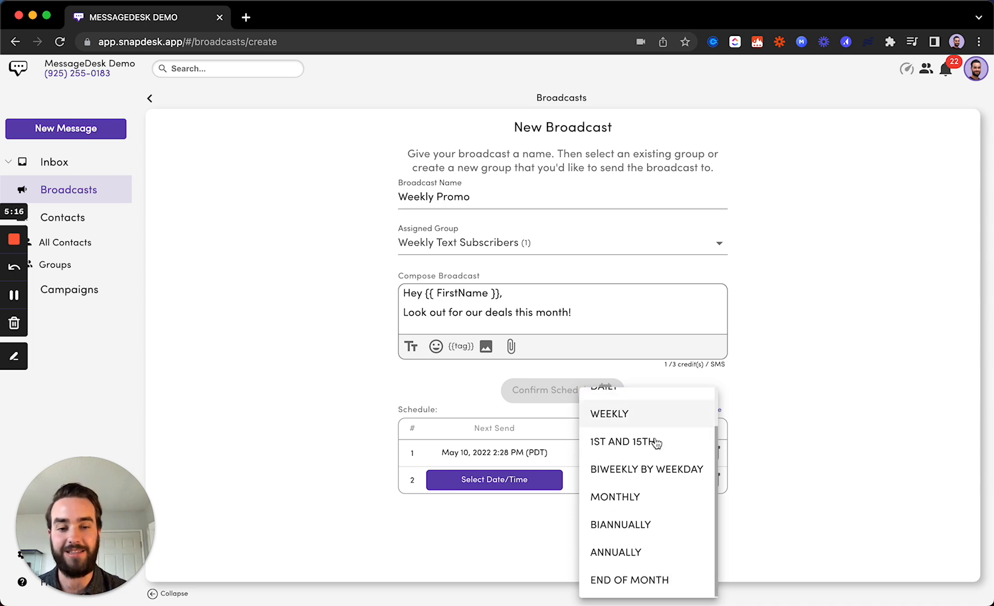
{"action": "left_click", "coordinate": [776, 451]}
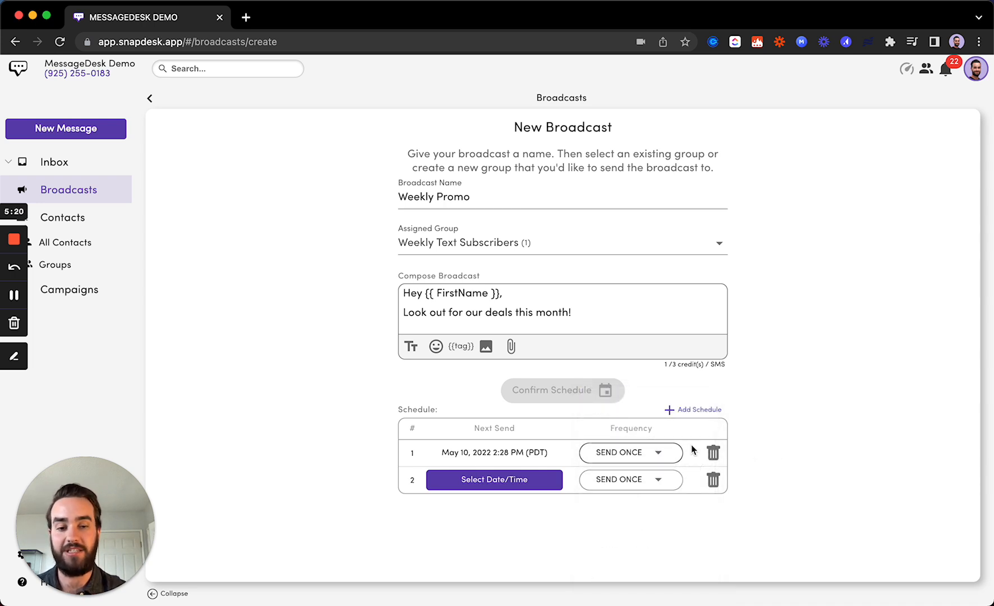
{"action": "left_click", "coordinate": [696, 410]}
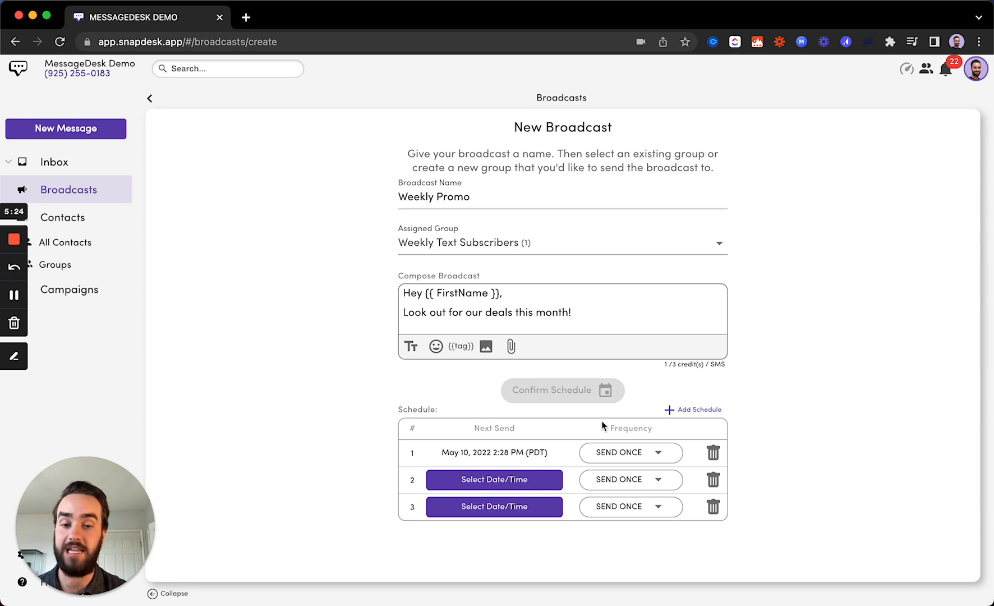
Delete every send-time row, including the May 10 schedule, so none remain.
{"action": "left_click", "coordinate": [714, 480]}
{"action": "left_click", "coordinate": [713, 480]}
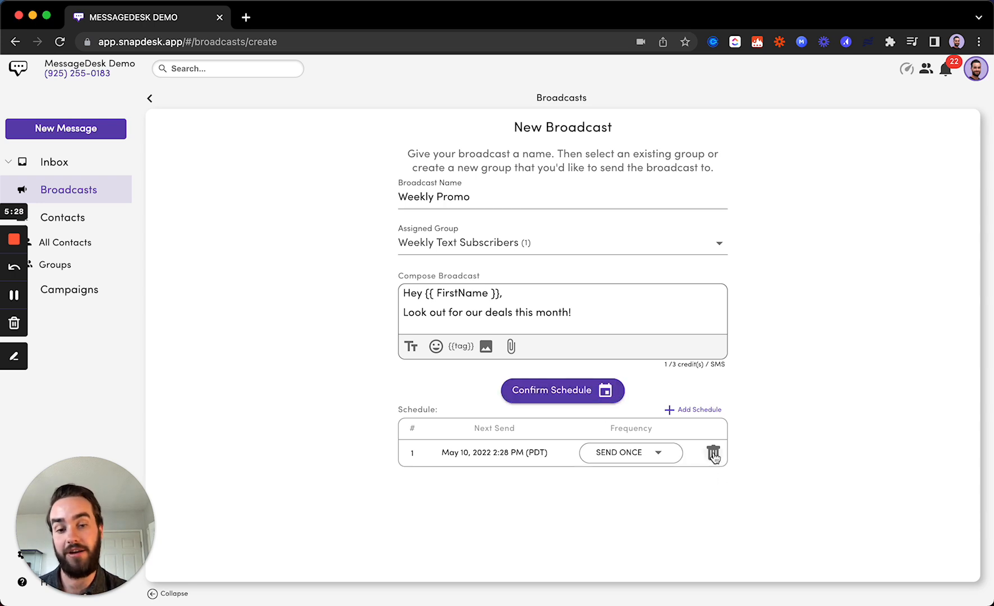
{"action": "left_click", "coordinate": [713, 453]}
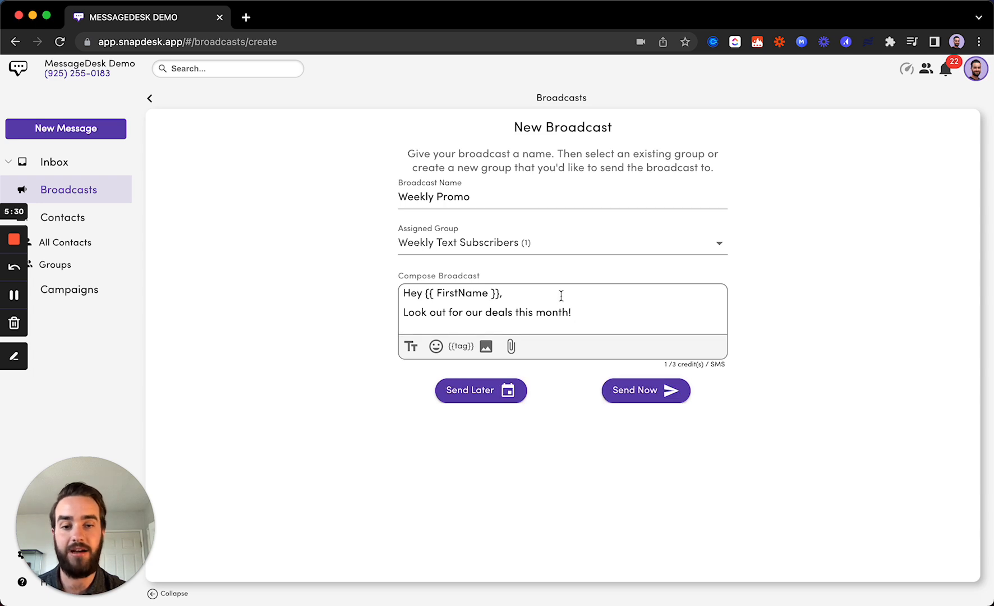
{"action": "left_click_drag", "start_coordinate": [592, 312], "coordinate": [399, 289]}
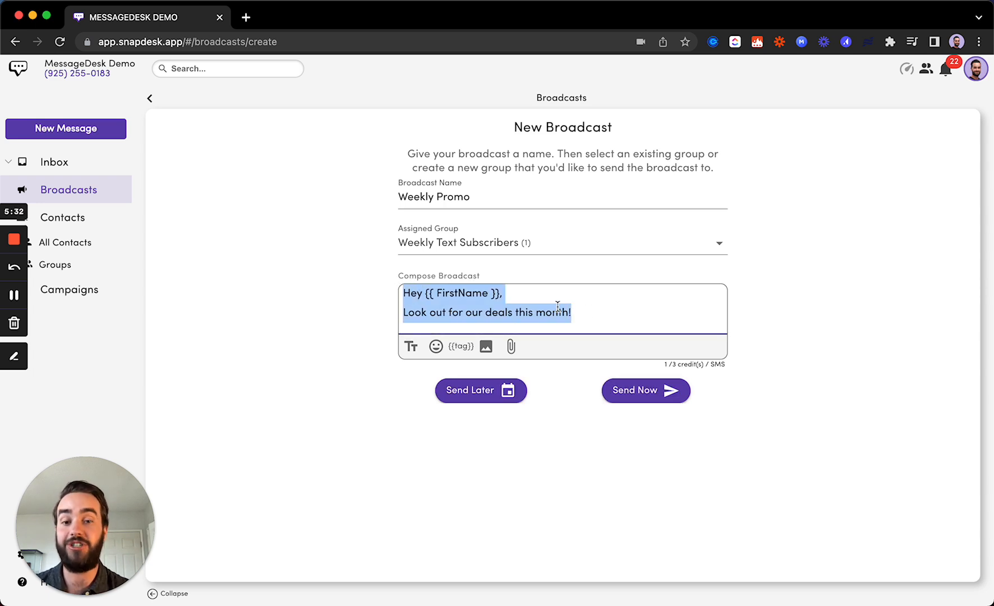
{"action": "left_click", "coordinate": [609, 493]}
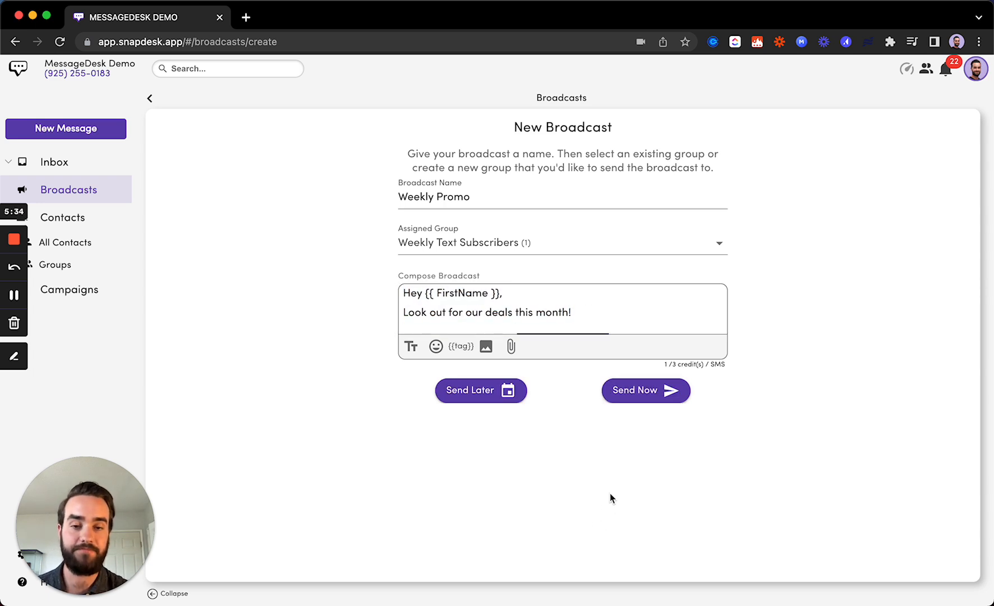
Open the Weekly Promo Broadcast Preview and review the appended Reply STOP opt-out line.
{"action": "left_click", "coordinate": [661, 399]}
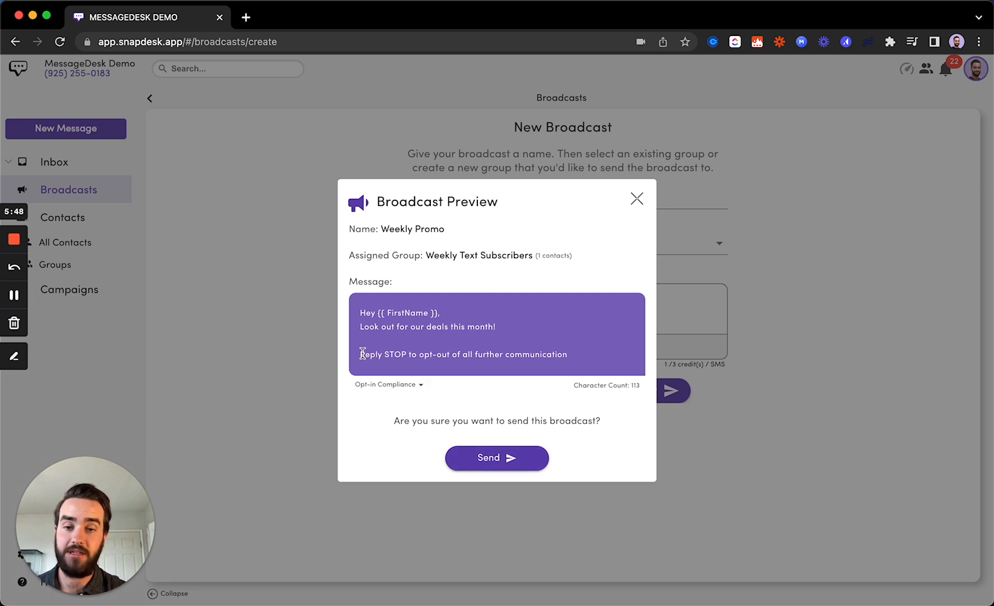
{"action": "left_click_drag", "start_coordinate": [360, 355], "coordinate": [580, 364]}
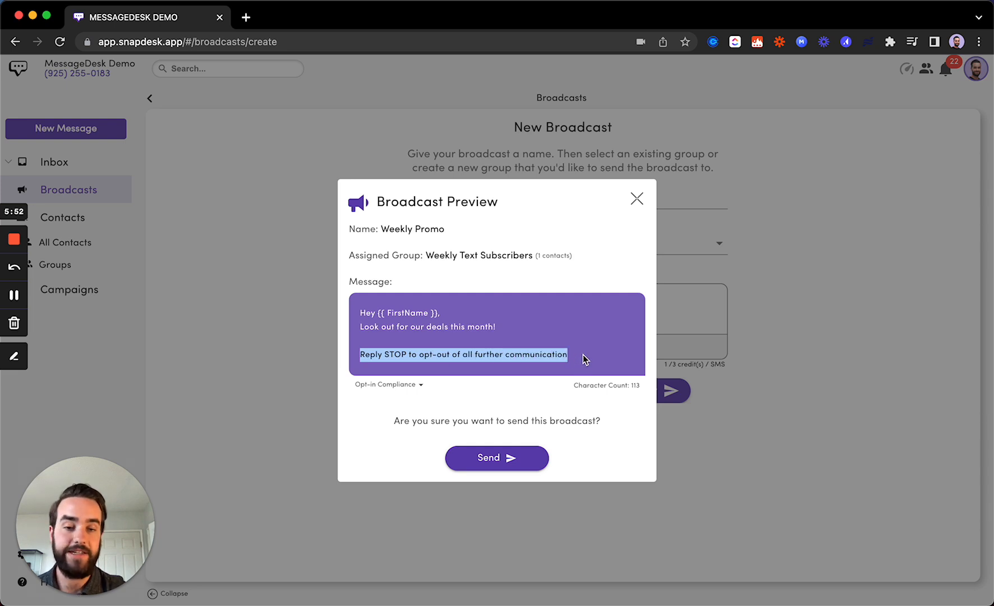
{"action": "left_click", "coordinate": [580, 360]}
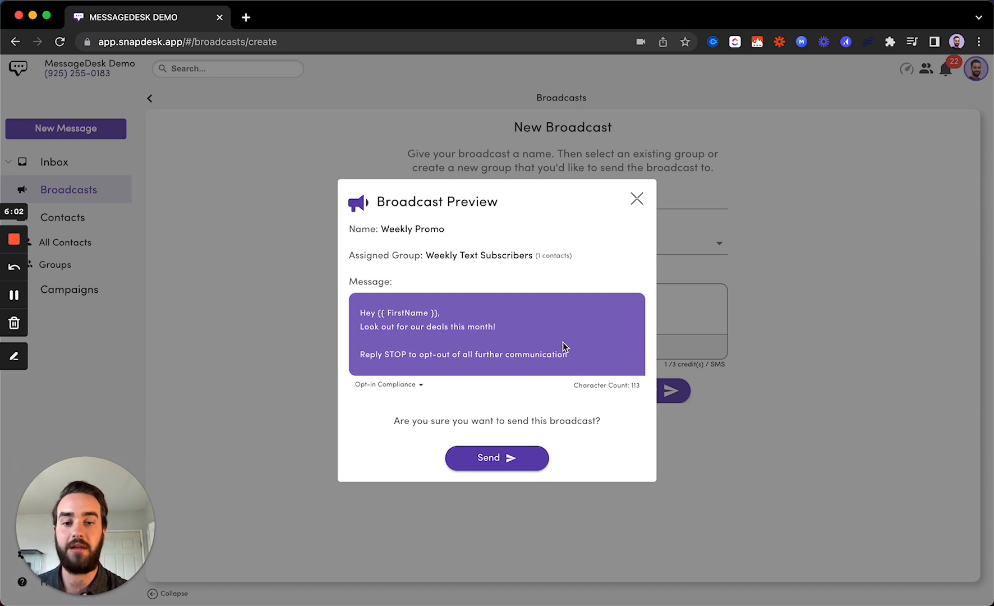
{"action": "left_click_drag", "start_coordinate": [588, 357], "coordinate": [357, 352]}
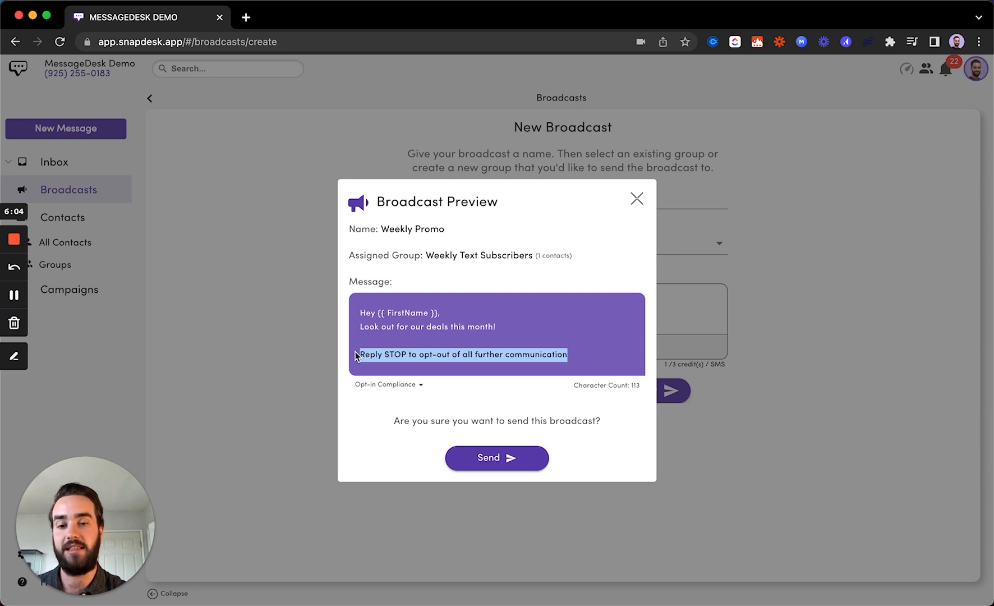
{"action": "left_click", "coordinate": [547, 339]}
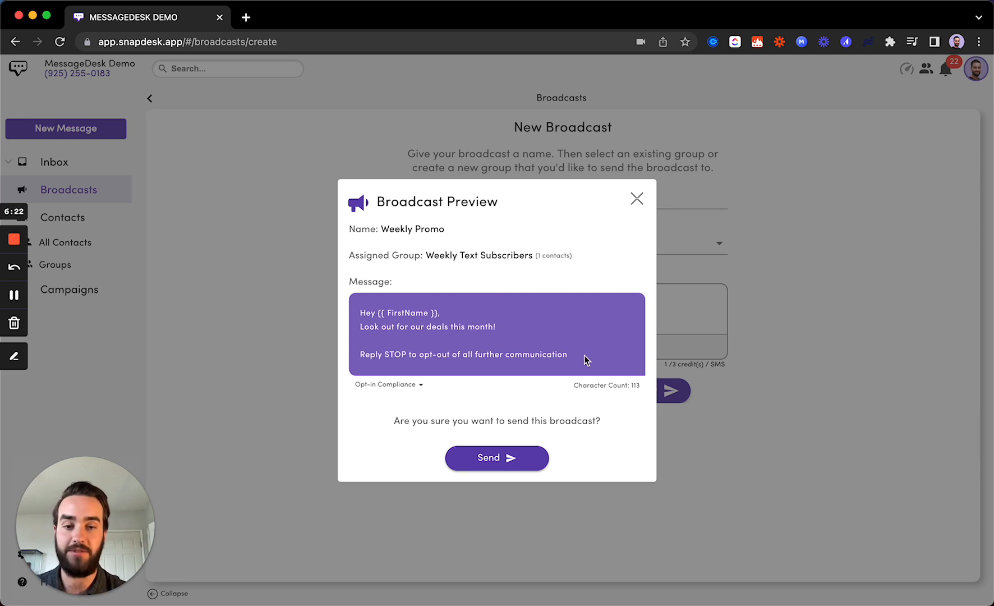
{"action": "left_click_drag", "start_coordinate": [567, 354], "coordinate": [353, 361]}
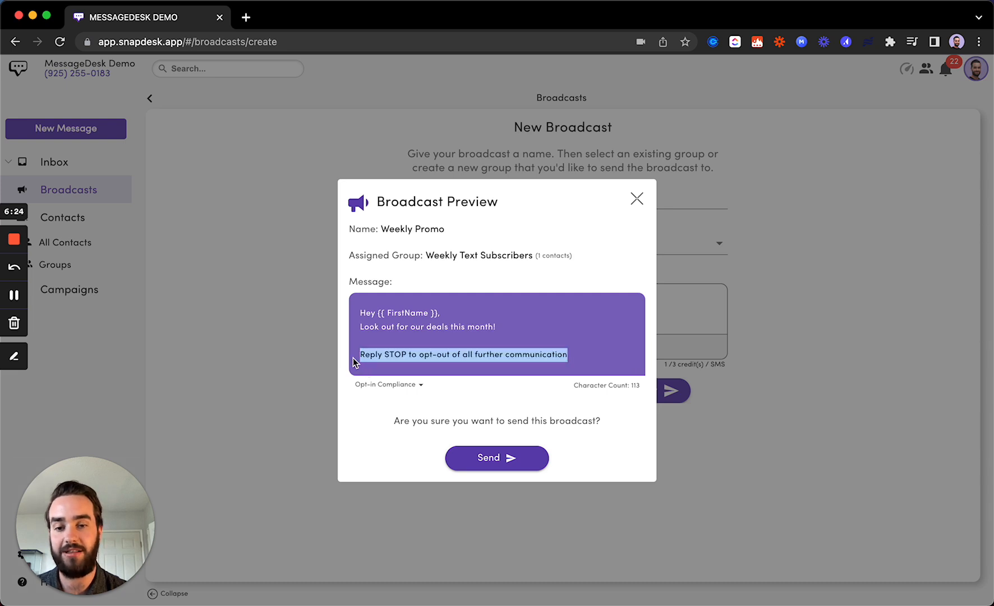
{"action": "left_click", "coordinate": [390, 340]}
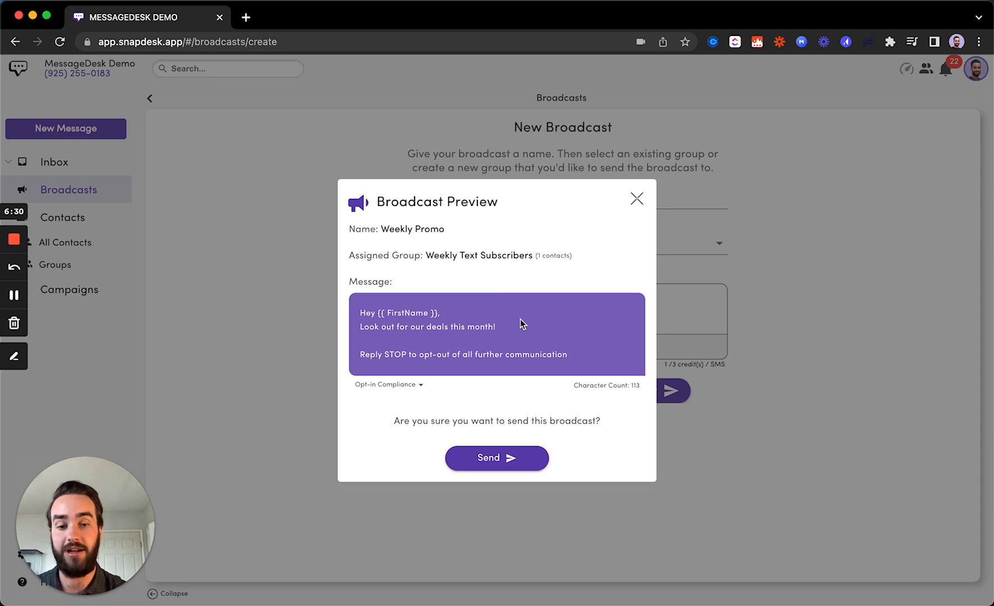
Send Weekly Promo and check its results: 1 sent, 0 failed, 100.0% delivery.
{"action": "left_click", "coordinate": [498, 457]}
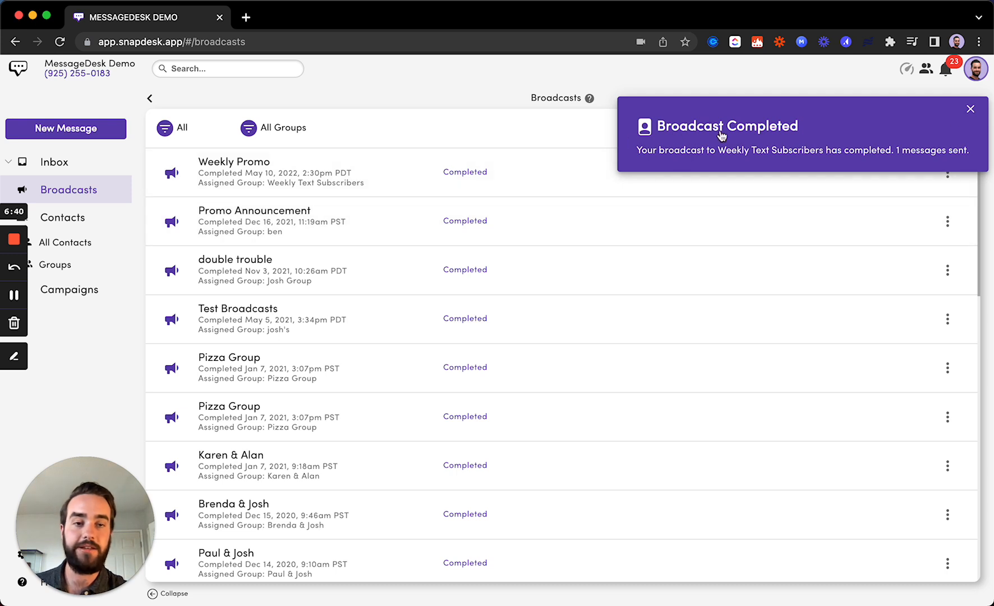
{"action": "left_click", "coordinate": [970, 109]}
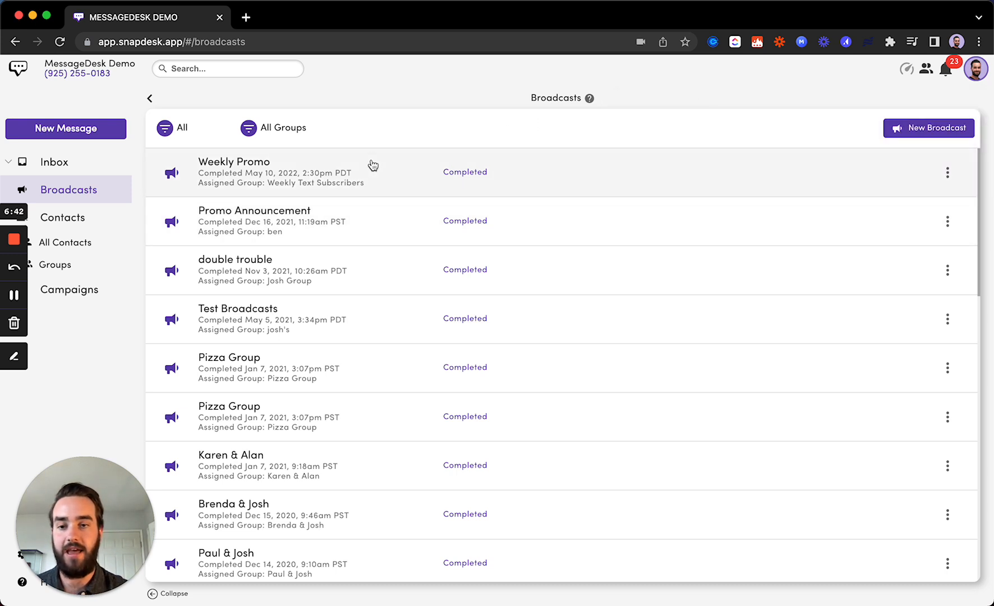
{"action": "left_click", "coordinate": [421, 175]}
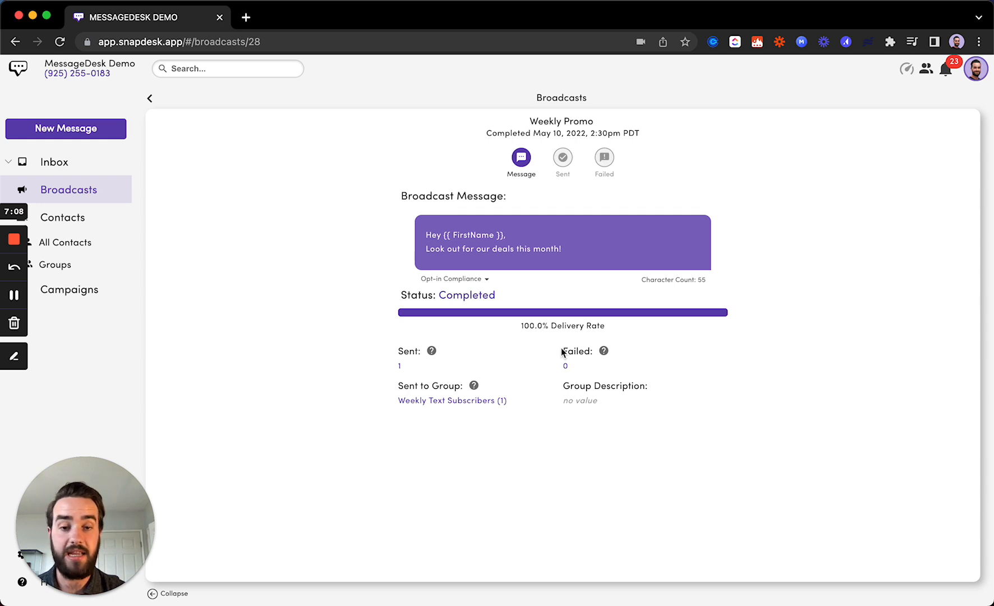
{"action": "left_click", "coordinate": [604, 159]}
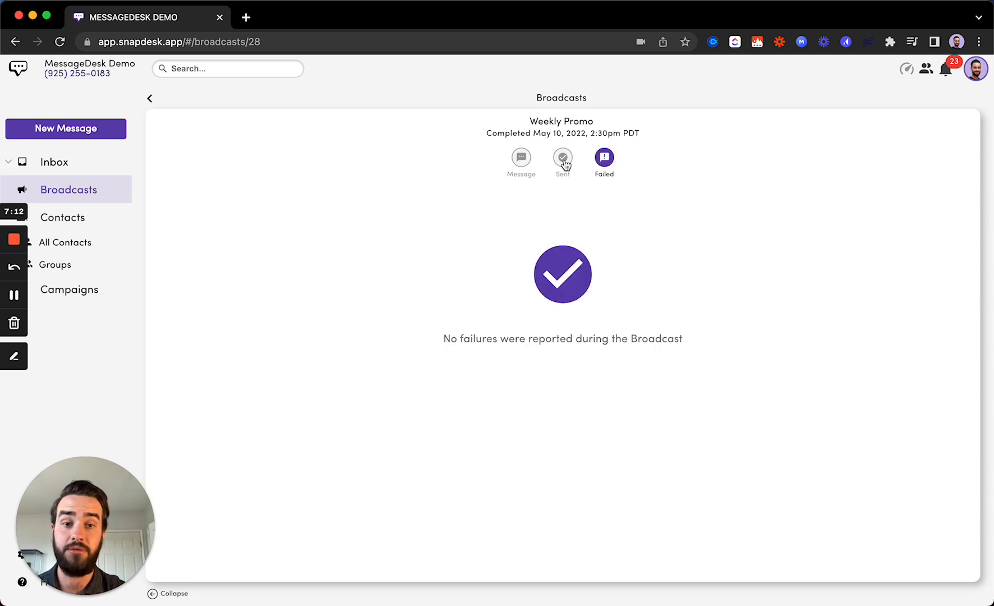
{"action": "left_click", "coordinate": [562, 161]}
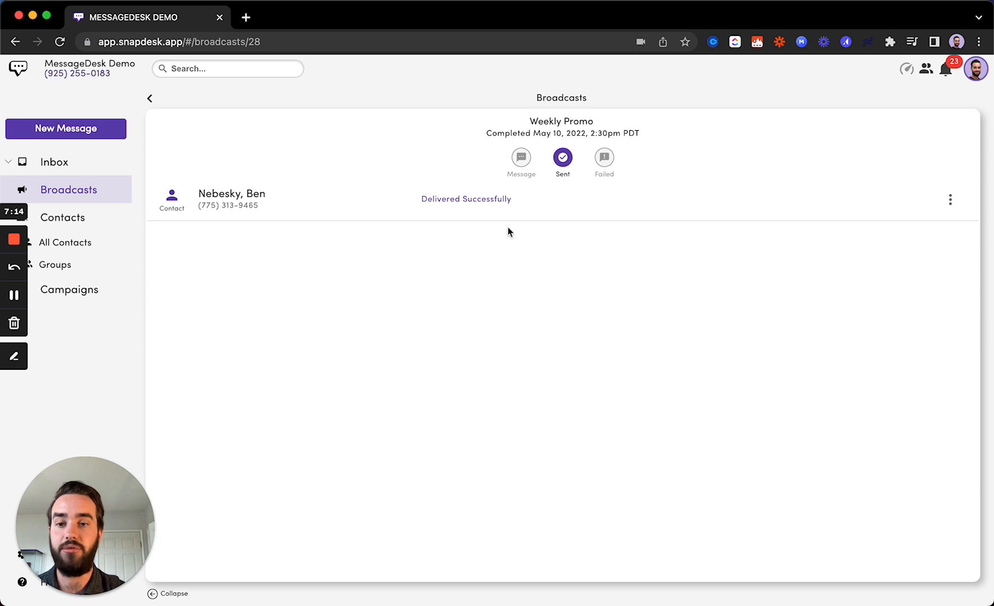
{"action": "left_click", "coordinate": [526, 159]}
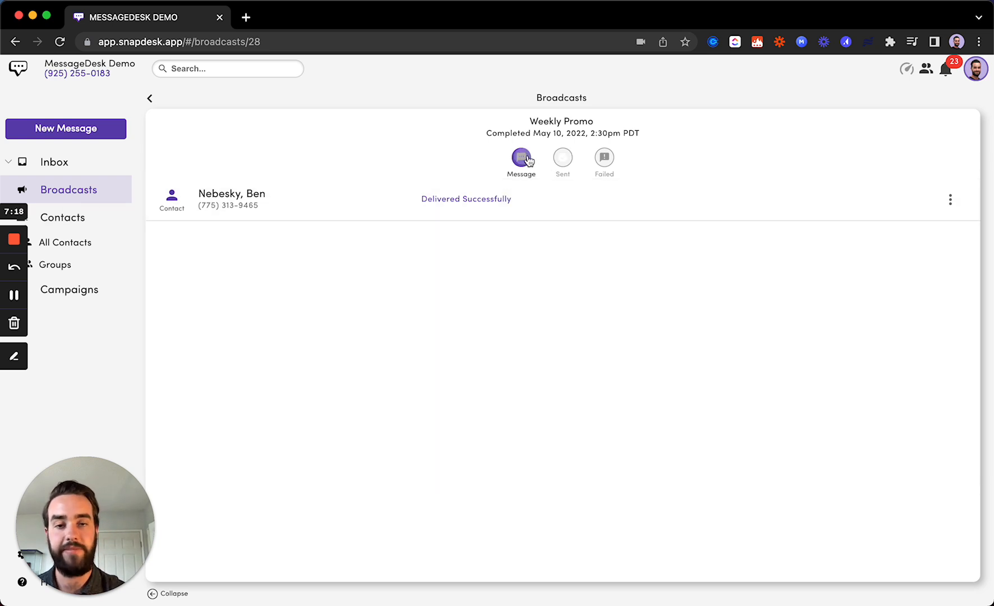
Return to the Broadcasts list, now topped by the Completed Weekly Promo broadcast.
{"action": "left_click", "coordinate": [149, 101]}
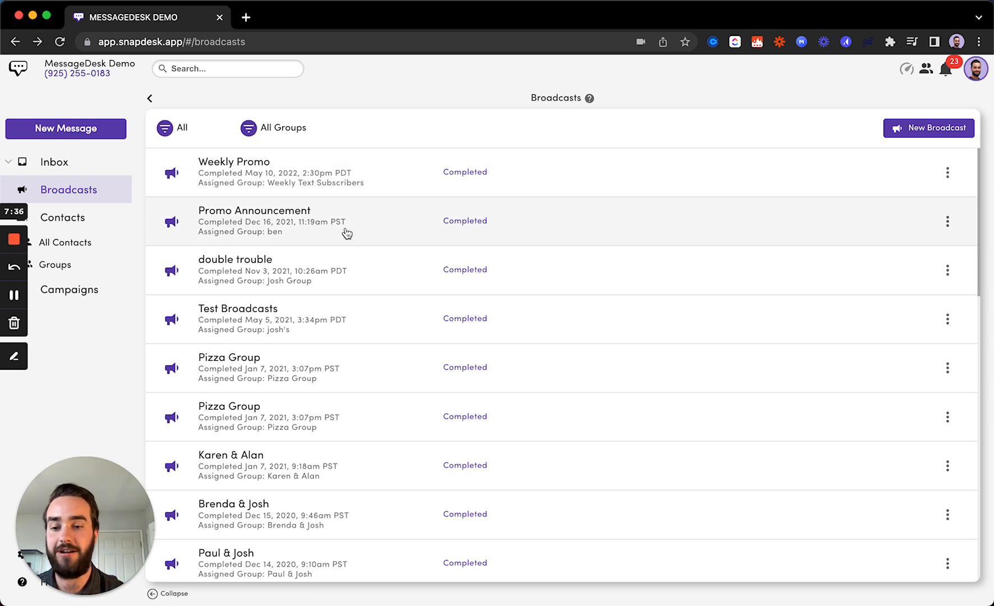
{"action": "left_click_drag", "start_coordinate": [79, 502], "coordinate": [77, 417]}
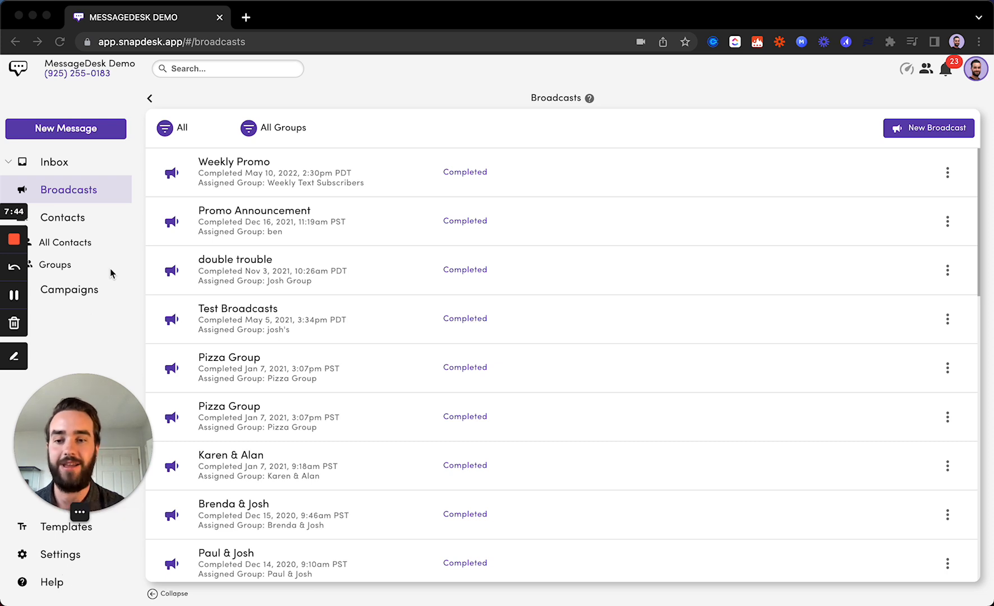
{"action": "left_click_drag", "start_coordinate": [106, 387], "coordinate": [101, 461]}
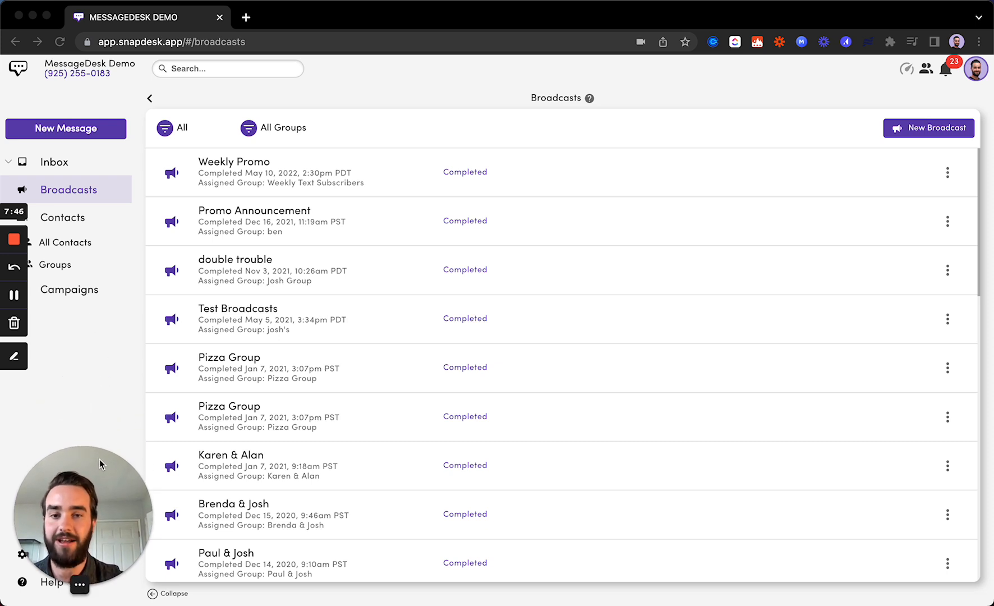